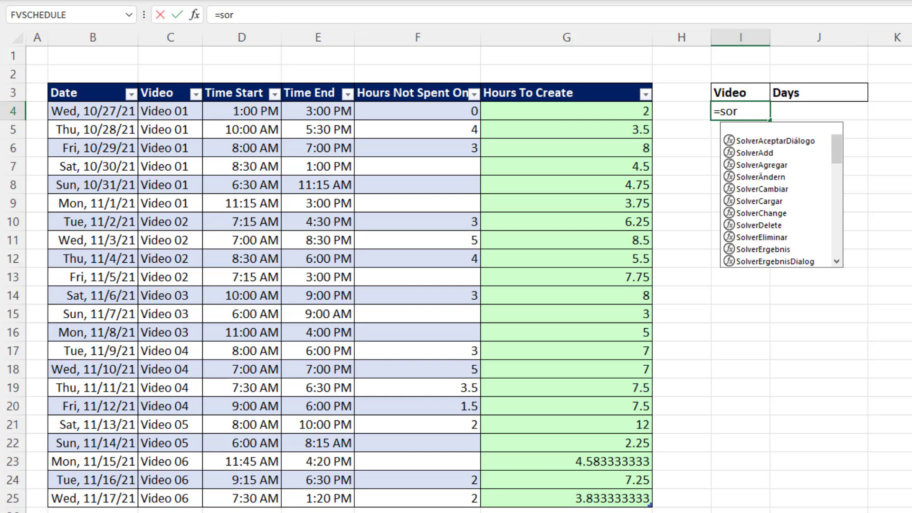
- Enter =SORT(UNIQUE(VT[Video])) in I4 so Video 01 through Video 06 spill below
text(uniq)
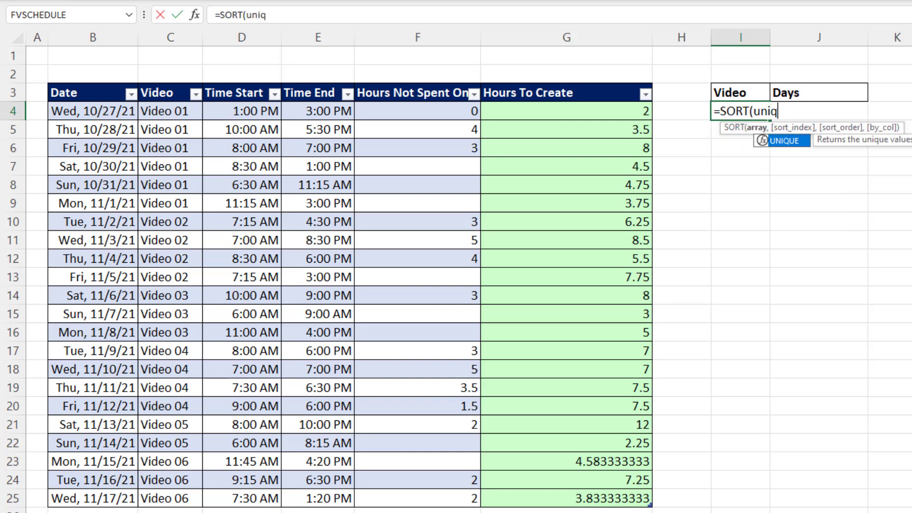
key(Tab)
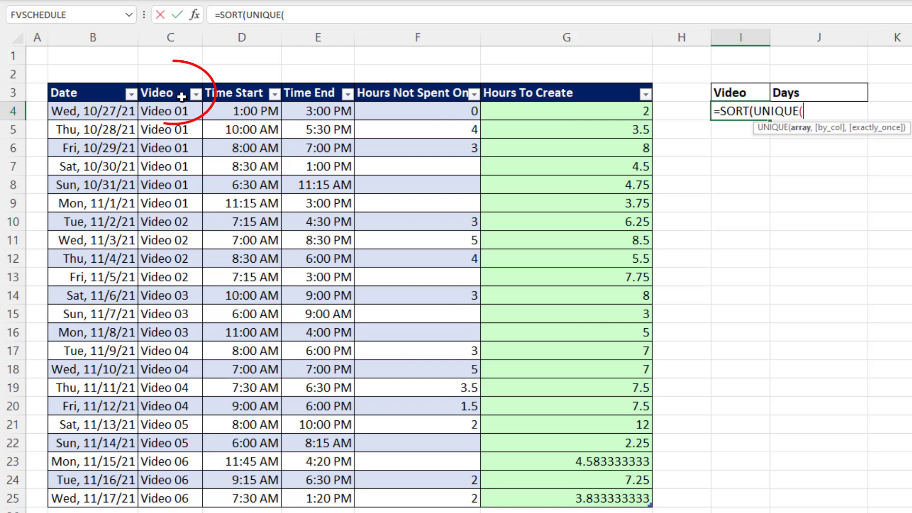
click(172, 81)
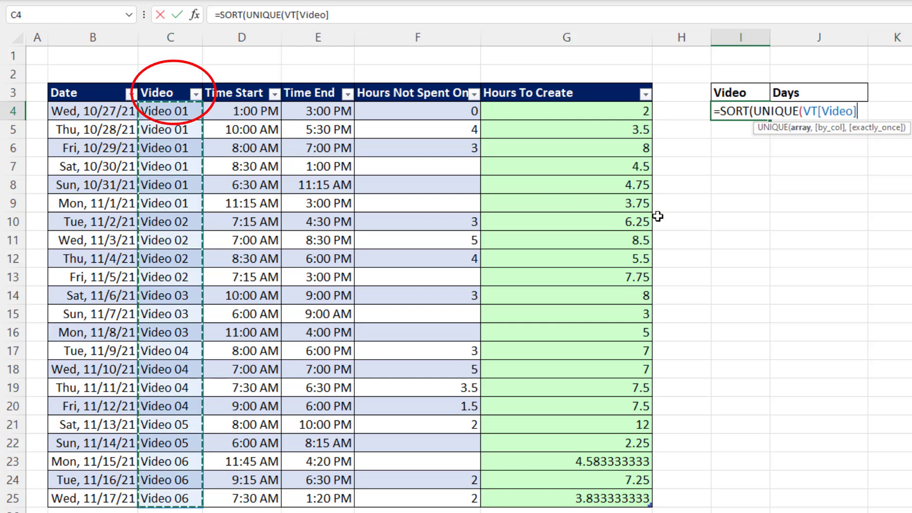
text()))
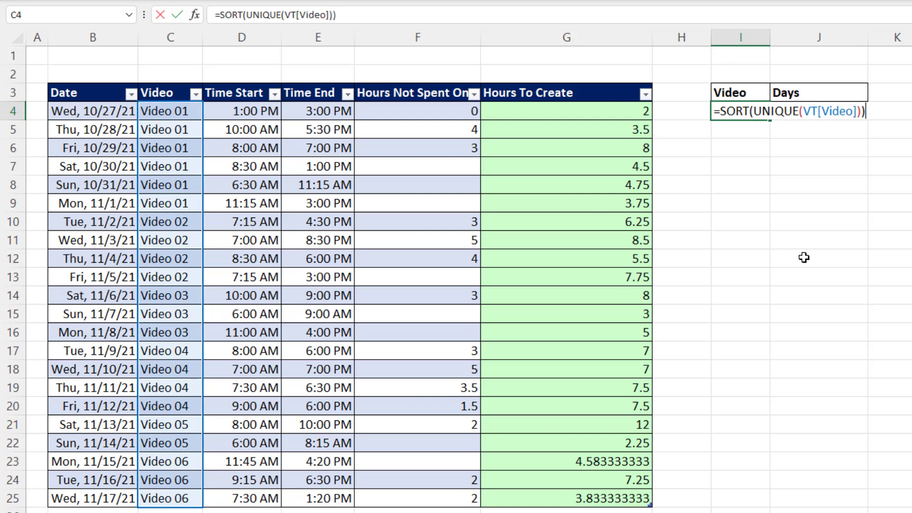
key(Return)
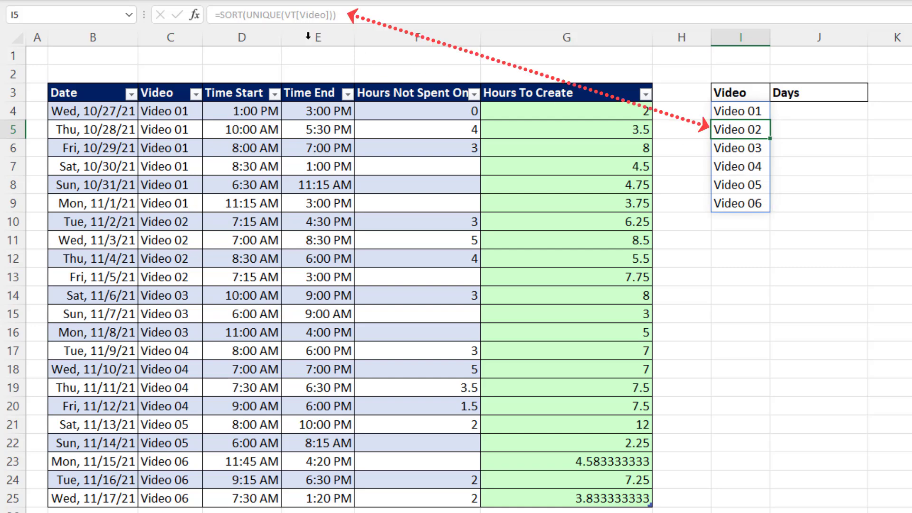
click(723, 167)
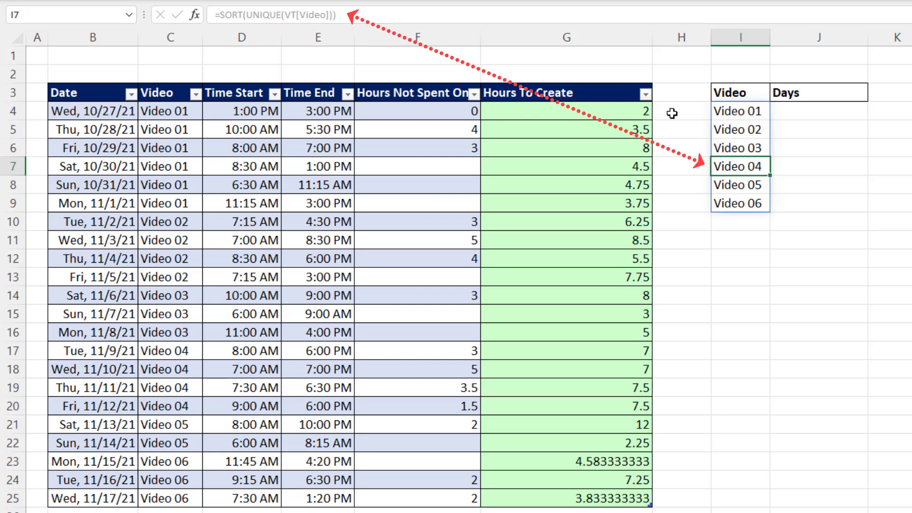
click(723, 110)
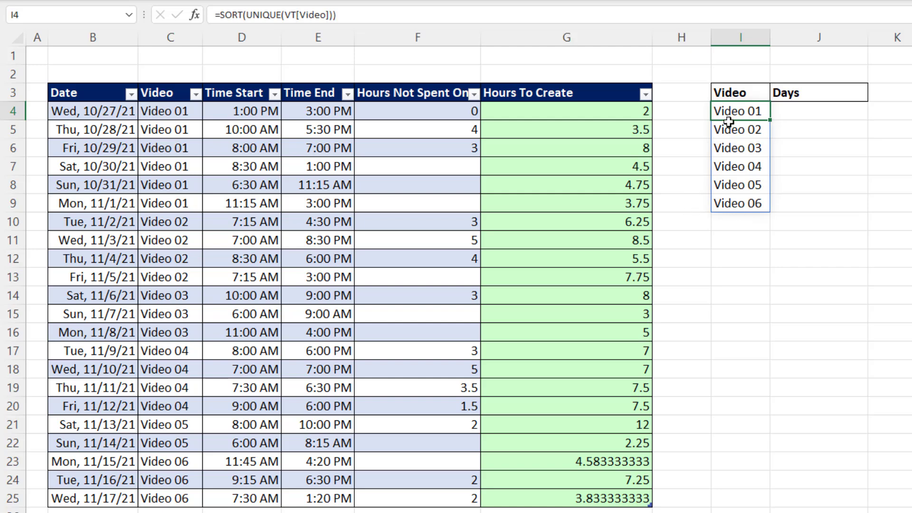
- Wrap the I4 formula as =VSTACK(SORT(UNIQUE(VT[Video])),"Total") and begin a COUNTIFS in J4
key(F2)
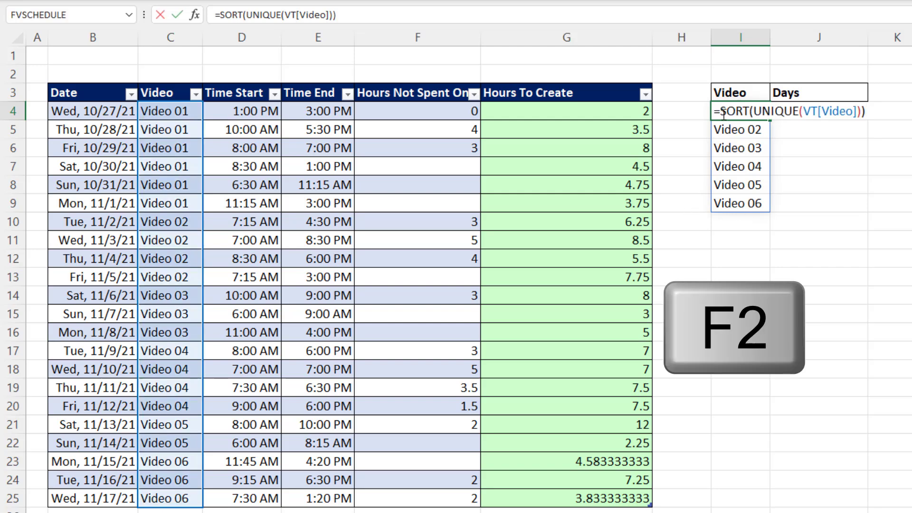
text(vs)
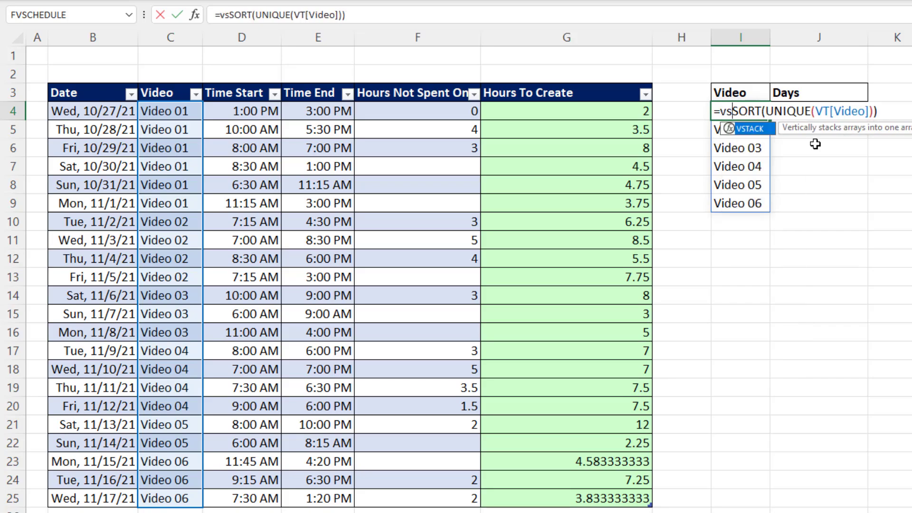
key(Tab)
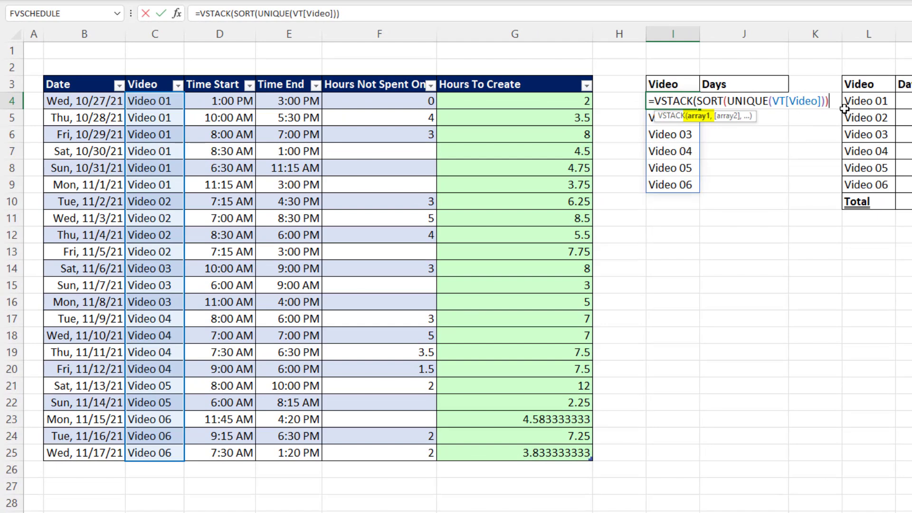
text(,)
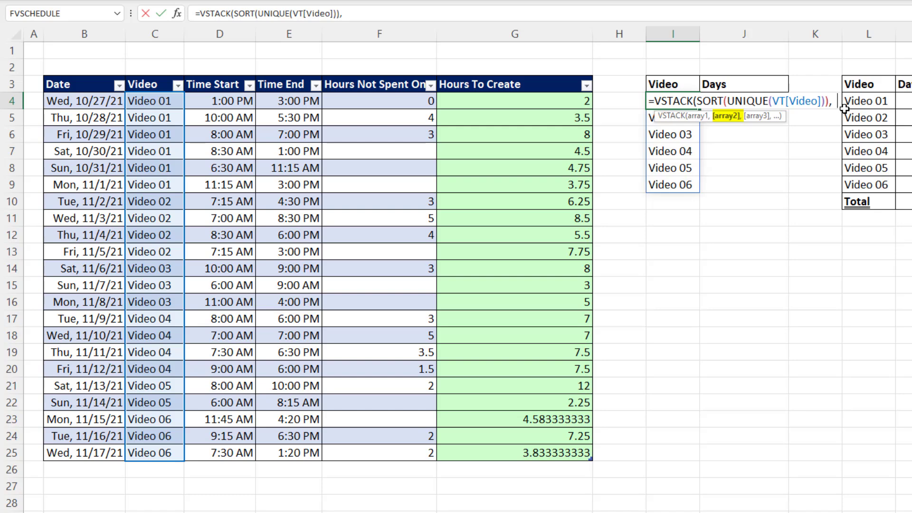
text("Total)
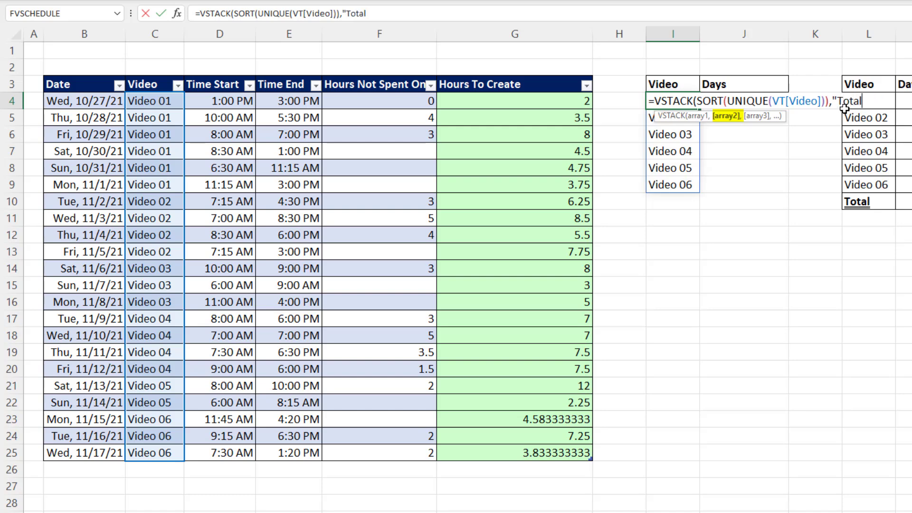
text("))
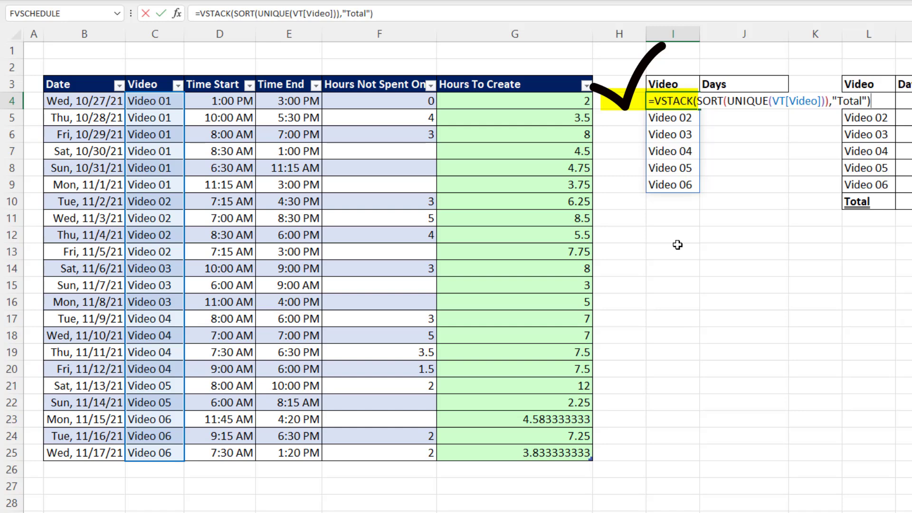
key(Return)
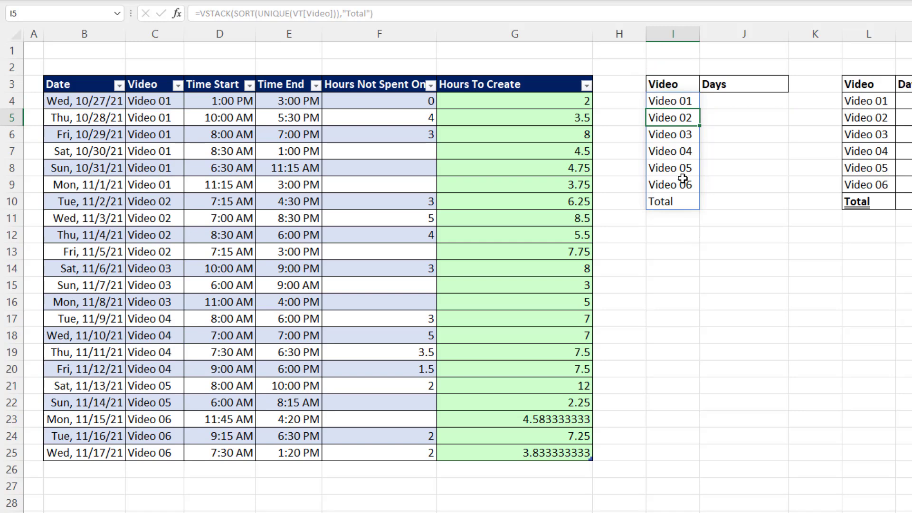
click(711, 102)
text(=coun)
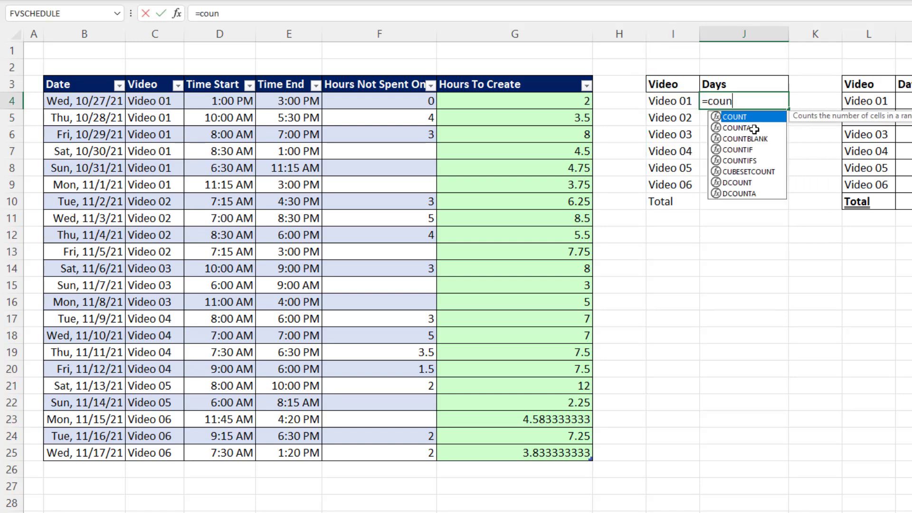
text(tifs)
- Complete =COUNTIFS(VT[Video],I4#) in J4, counting 6, 4, 3, 4, 2, 3 days per video
key(Tab)
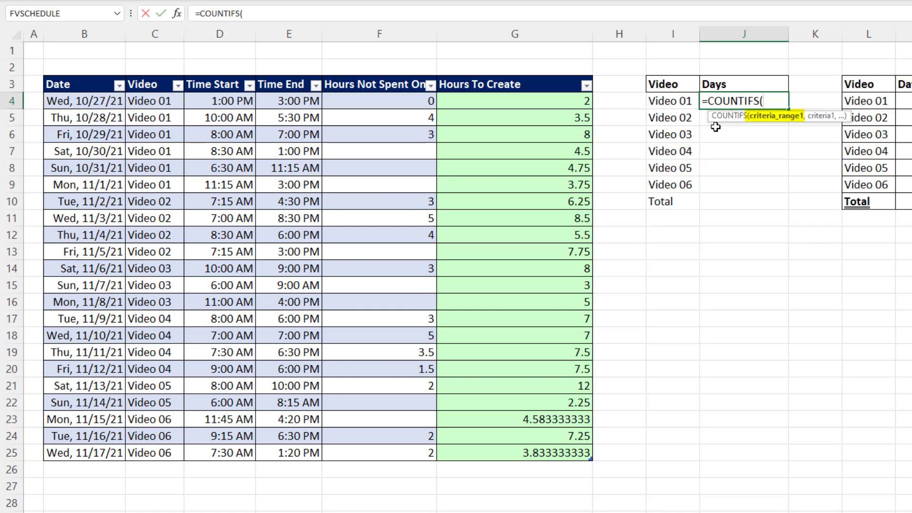
click(148, 75)
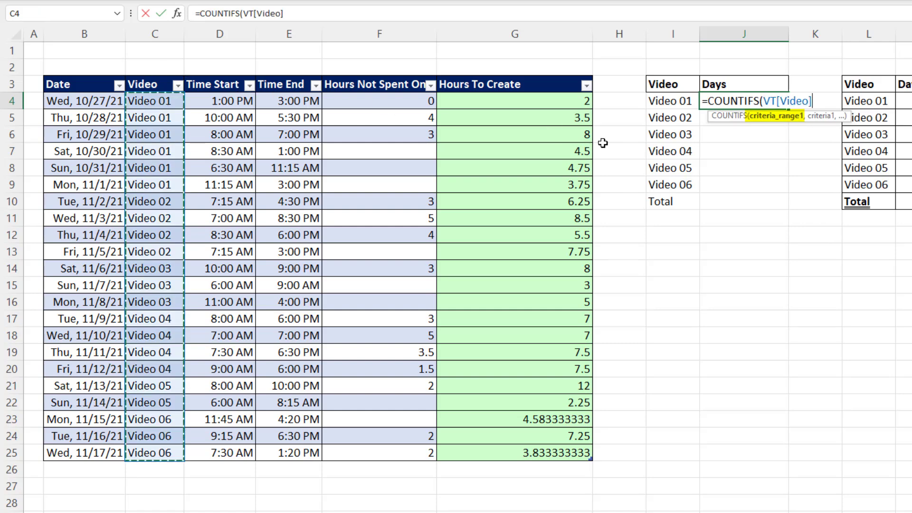
text(,)
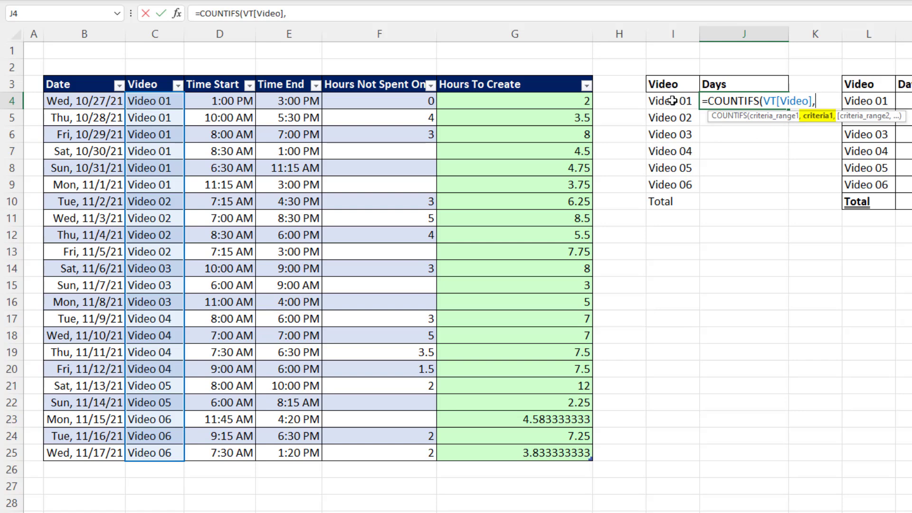
drag(672, 100, 665, 199)
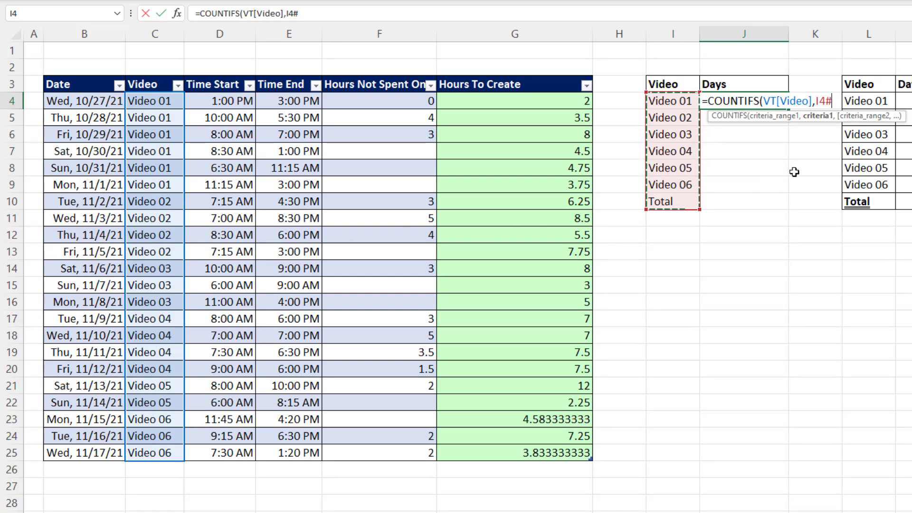
text())
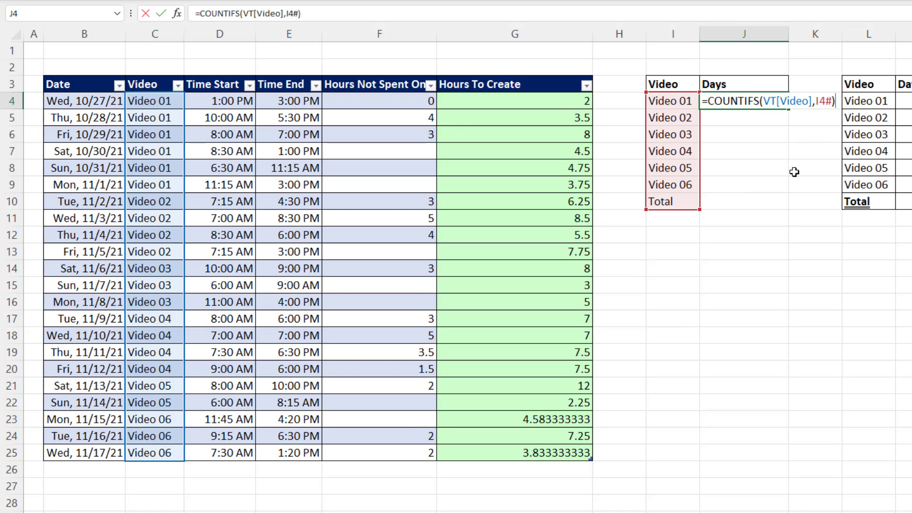
key(Return)
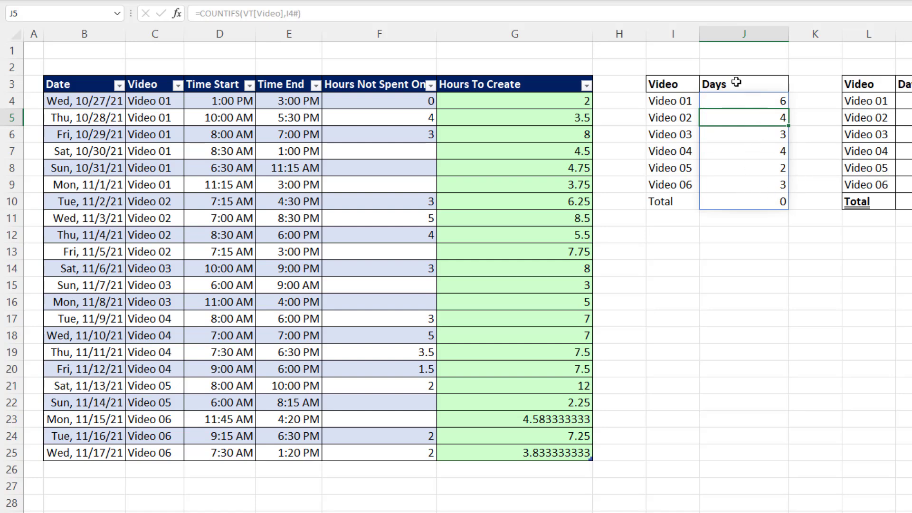
click(740, 100)
- Wrap the J4 formula as =DROP(COUNTIFS(VT[Video],I4#),-1) to remove the 0 beside Total
key(F2)
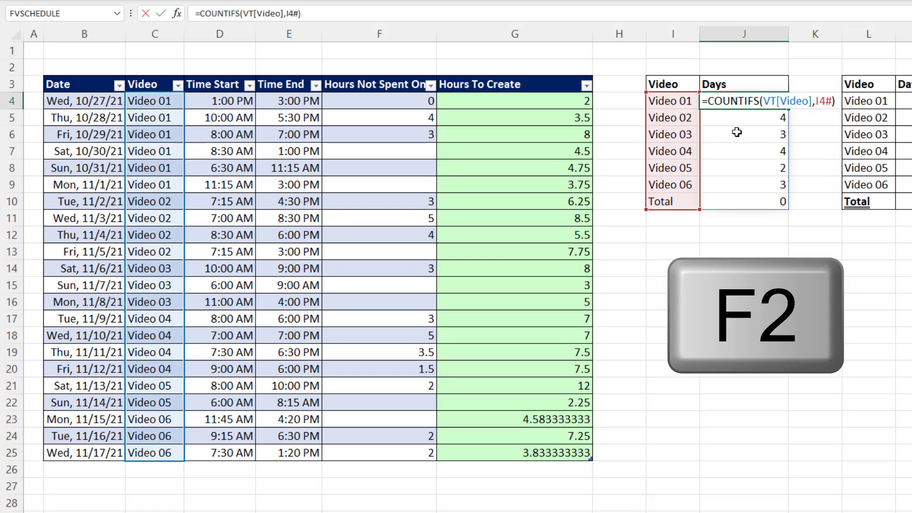
text(drop)
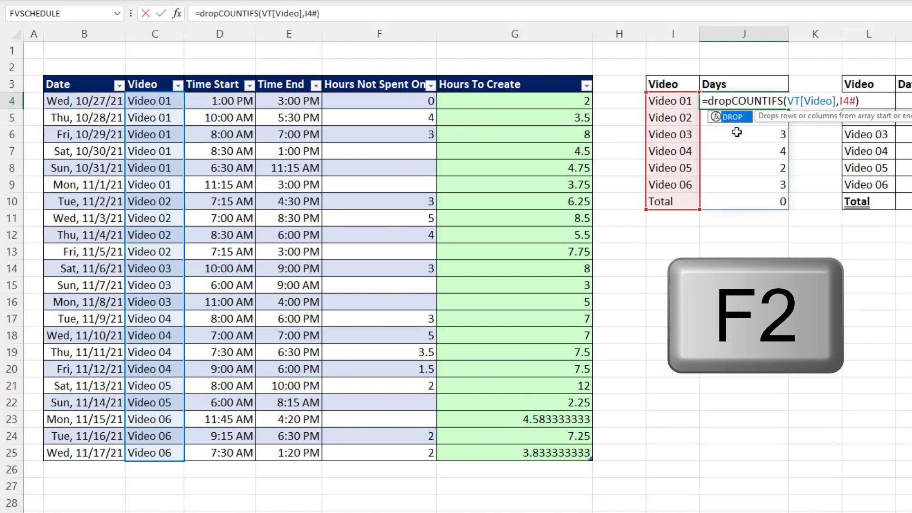
key(Tab)
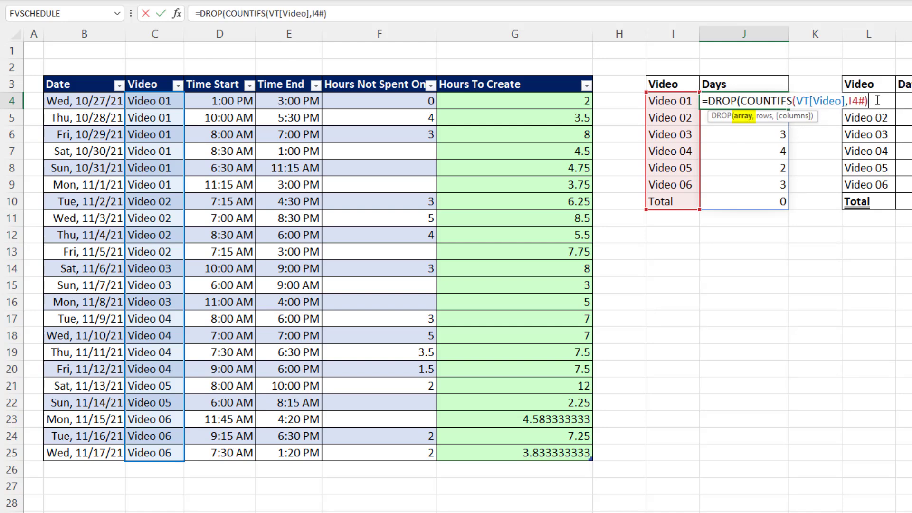
text(,-1)
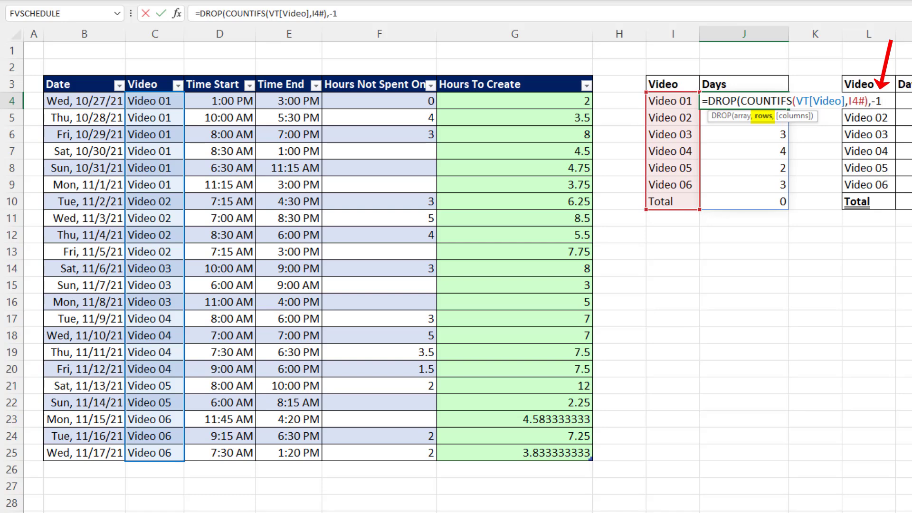
text())
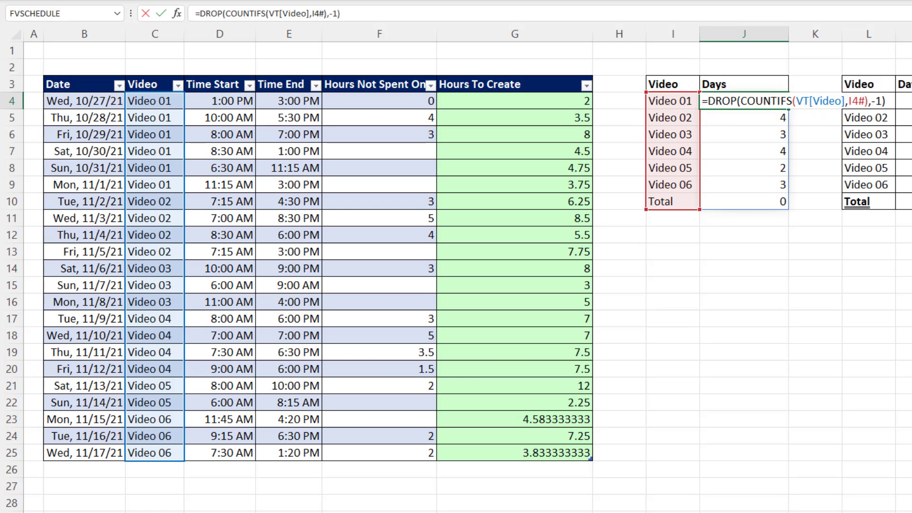
key(Return)
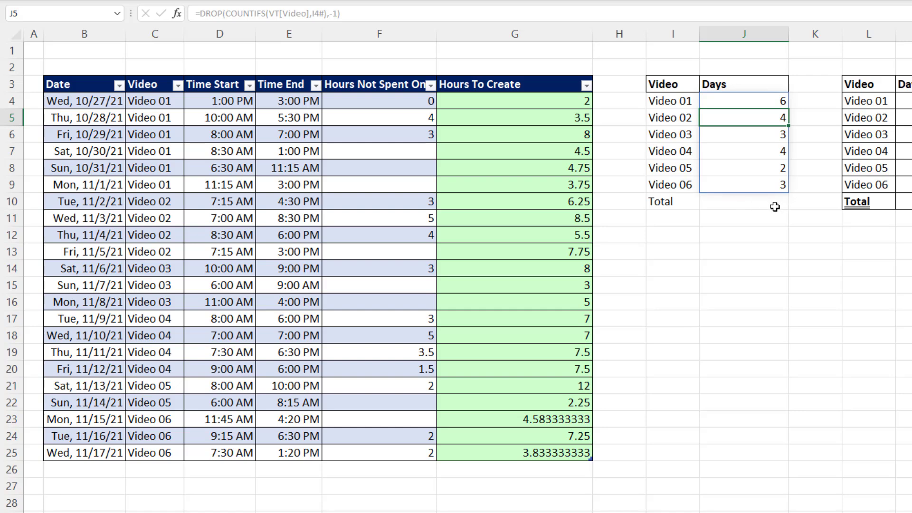
- Change J4 to =VSTACK(DROP(COUNTIFS(VT[Video],I4#),-1),ROWS(VT[Video])) so Total shows 22
click(764, 100)
key(F2)
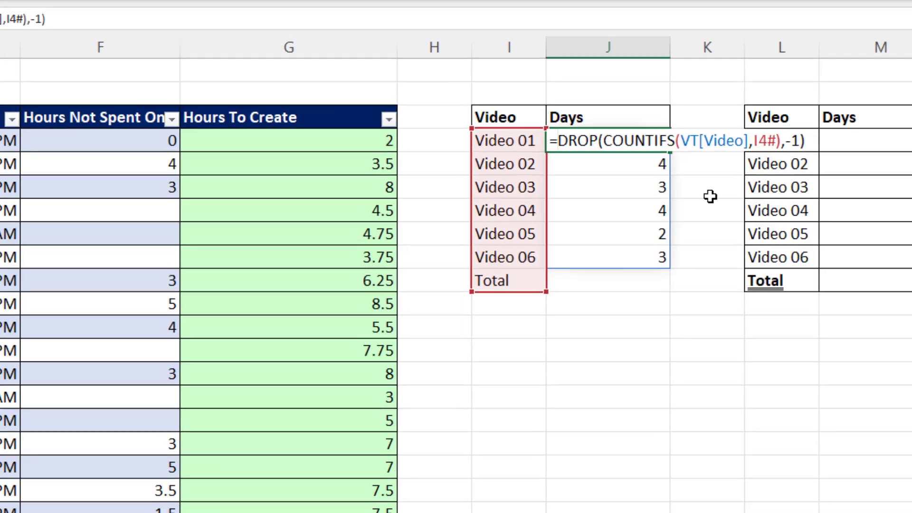
key(Home)
key(Right)
text(vs)
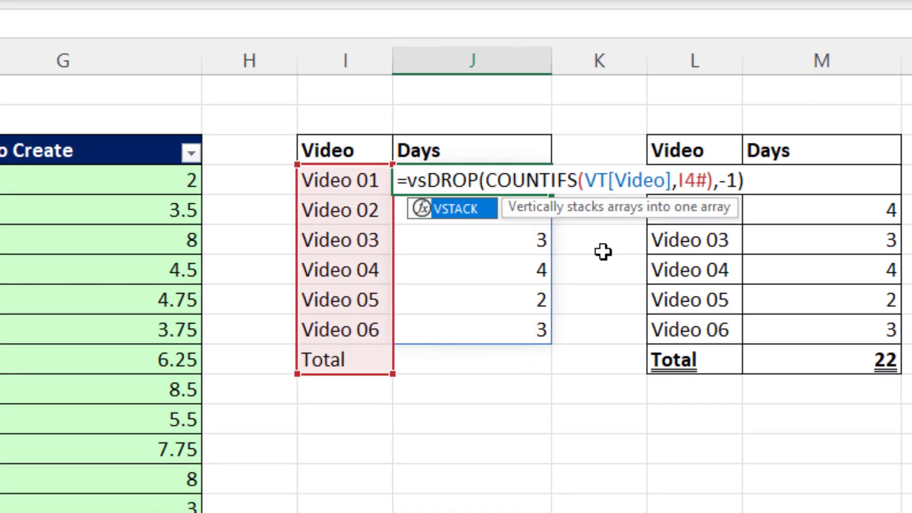
key(Tab)
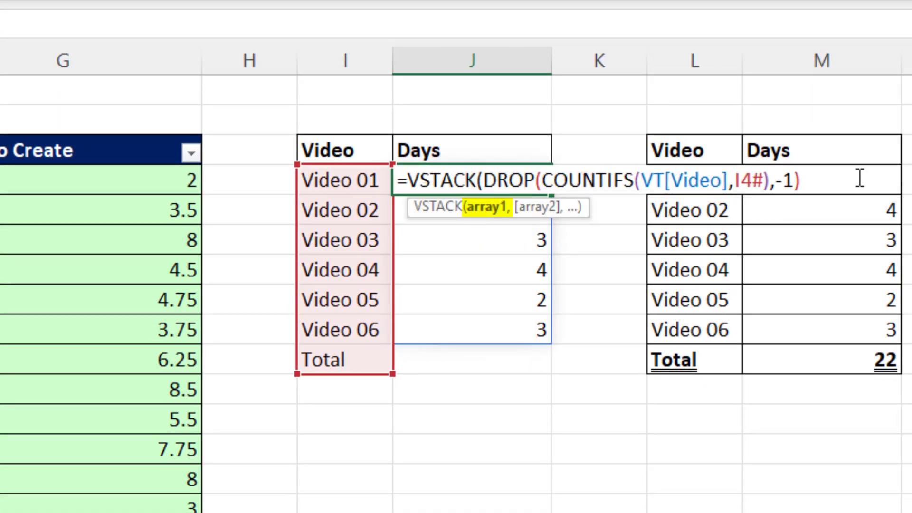
key(End)
text(,)
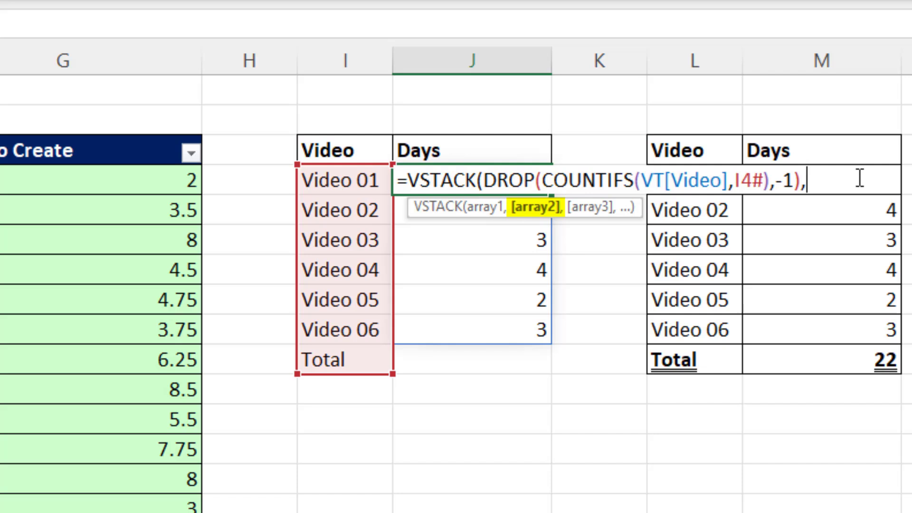
text(rows)
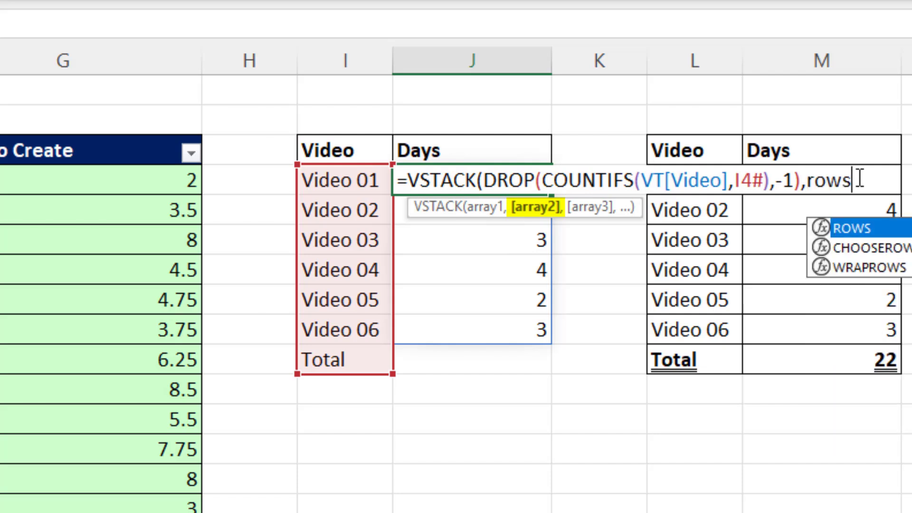
key(Tab)
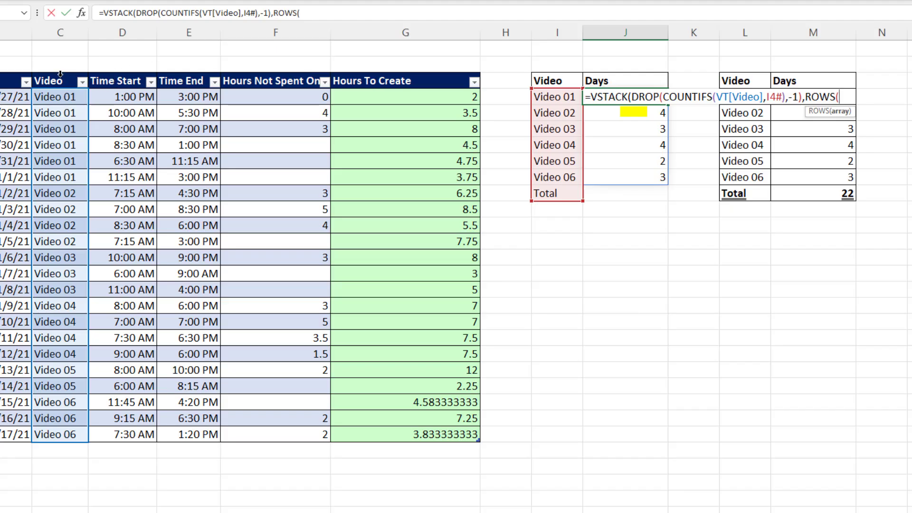
click(61, 73)
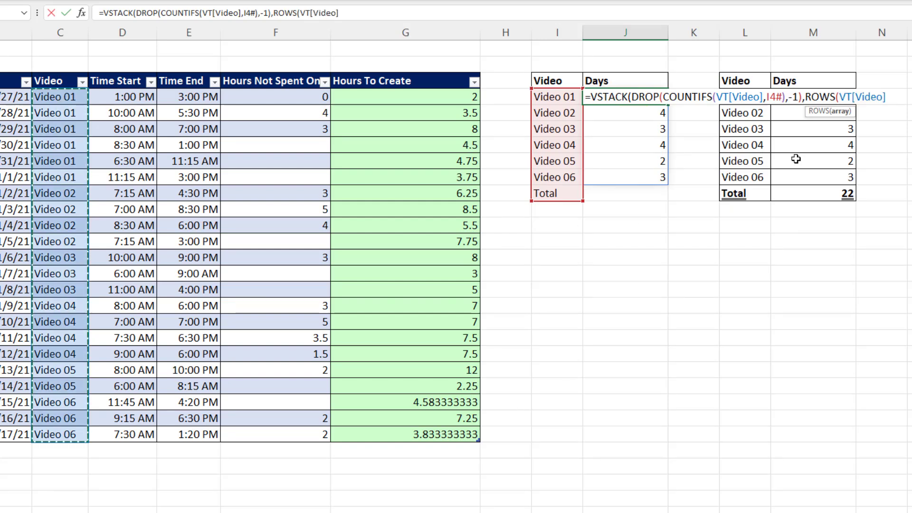
text())
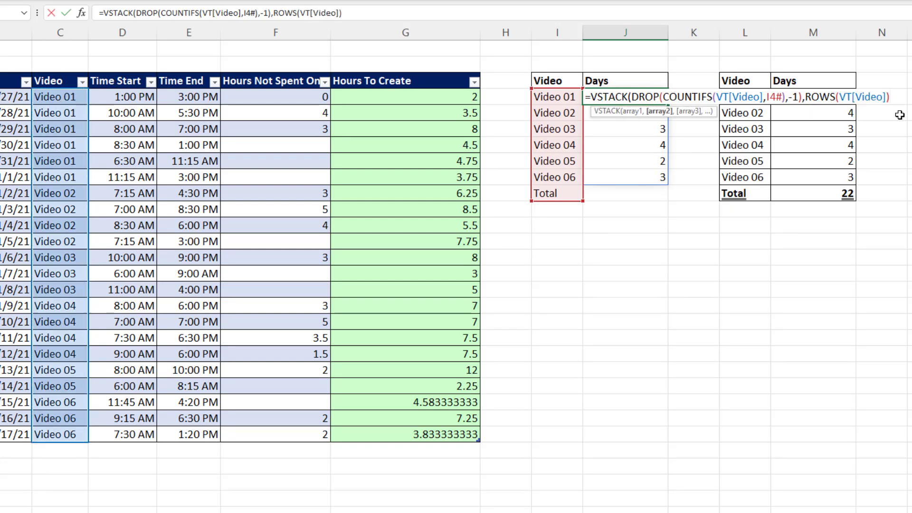
text())
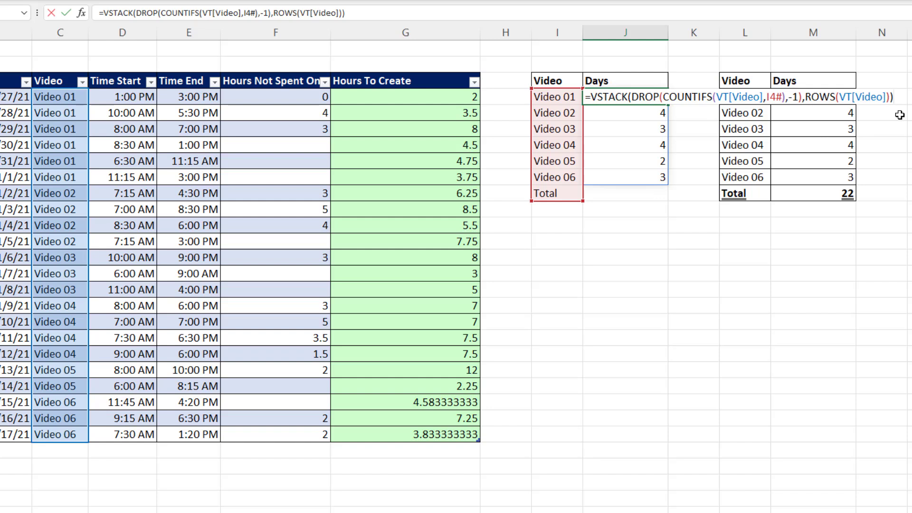
key(Return)
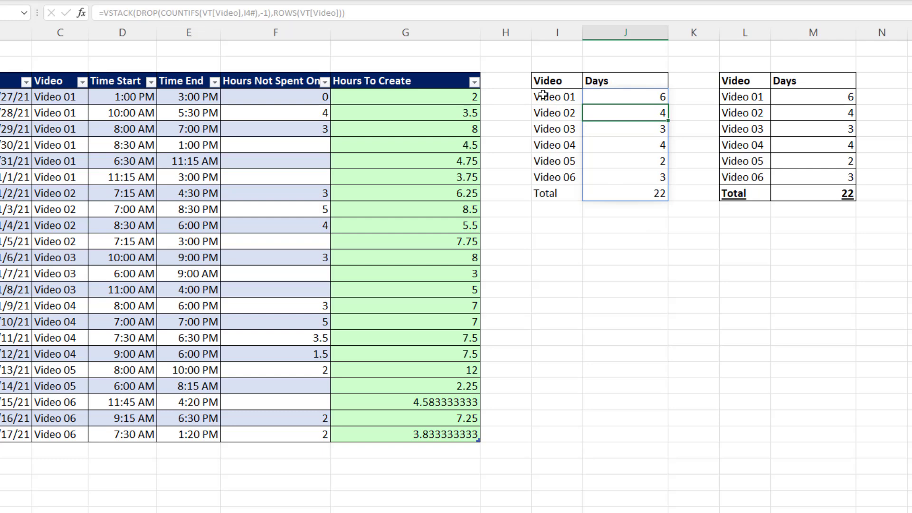
- Select I2:J16 and create a new conditional formatting rule with formula =I4<>""
drag(543, 95, 646, 507)
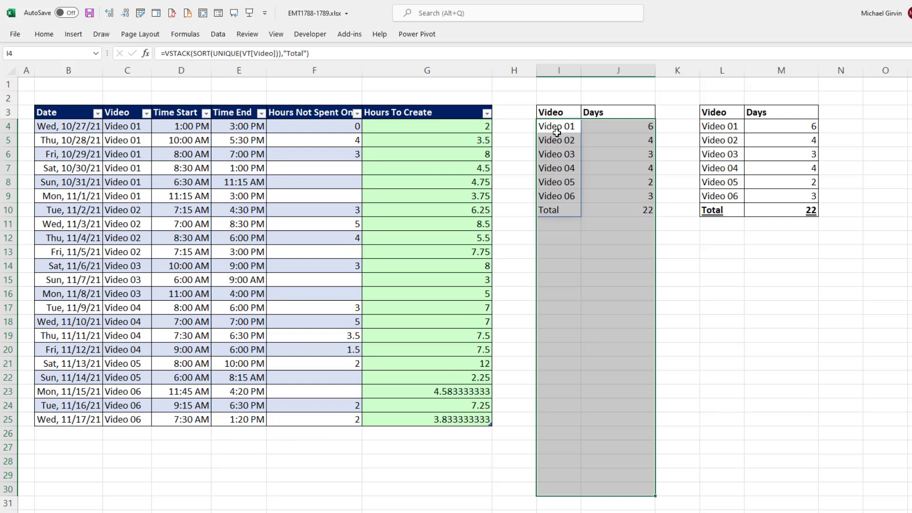
click(44, 34)
click(520, 69)
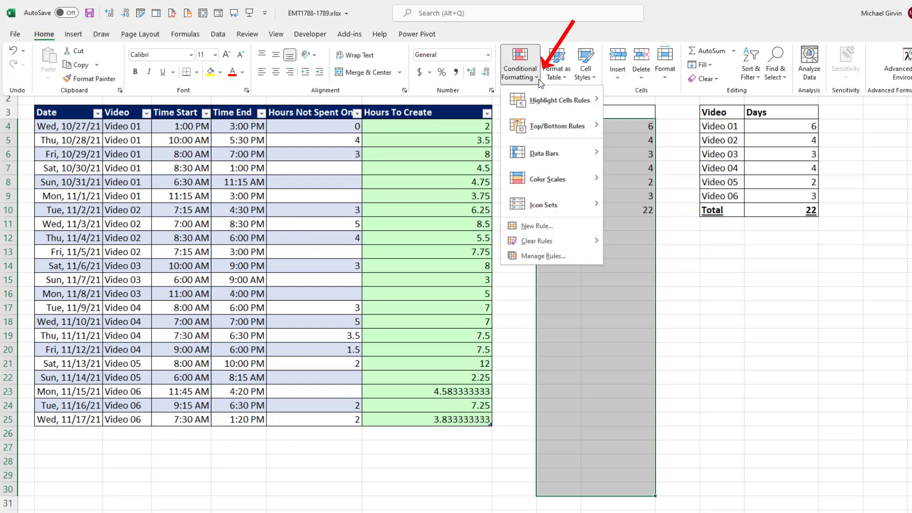
click(549, 231)
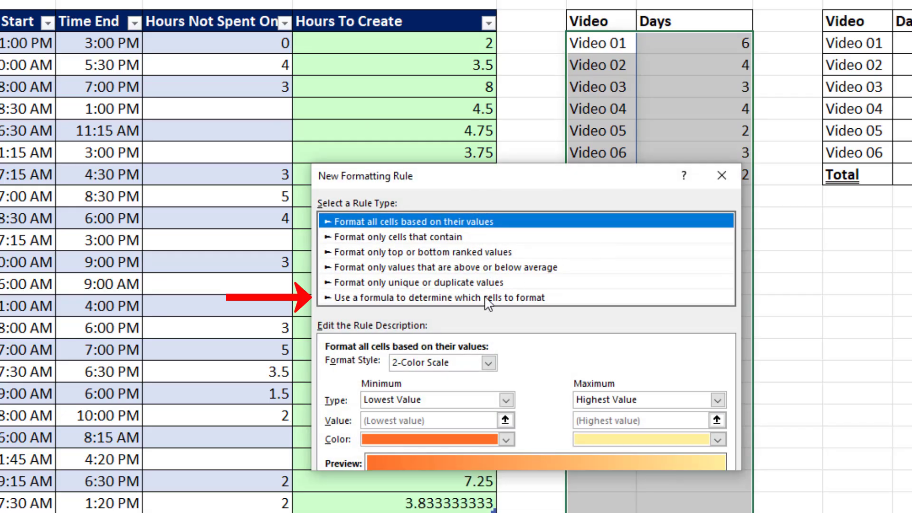
click(488, 298)
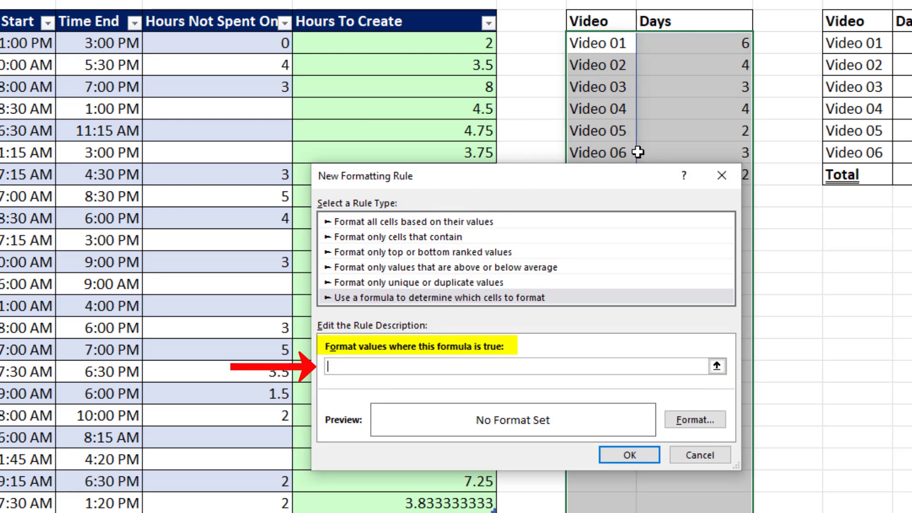
click(612, 45)
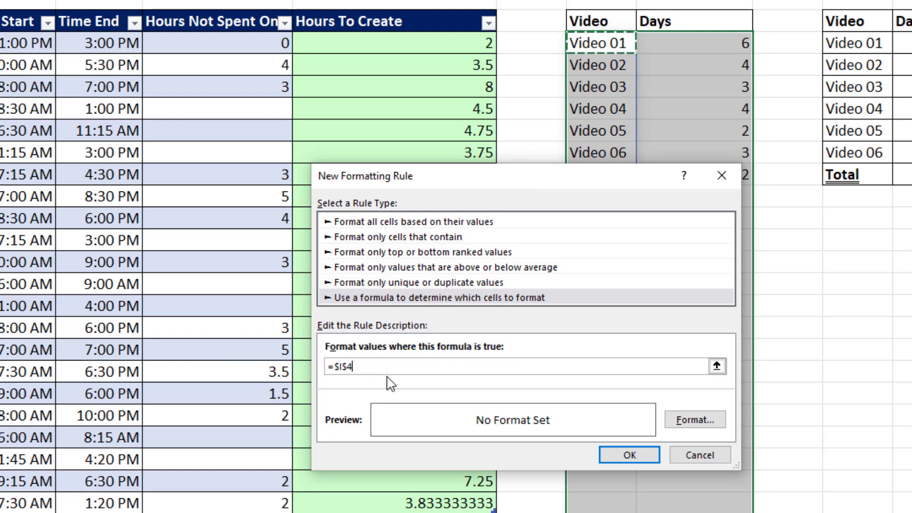
key(F4)
key(F4)
key(F4)
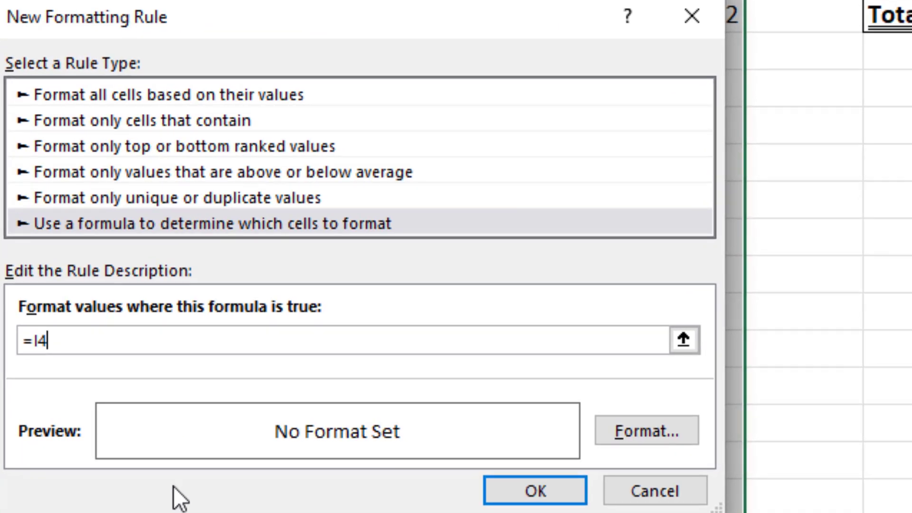
text(<>)
text("")
- Give the rule an Outline border format and apply it
click(631, 424)
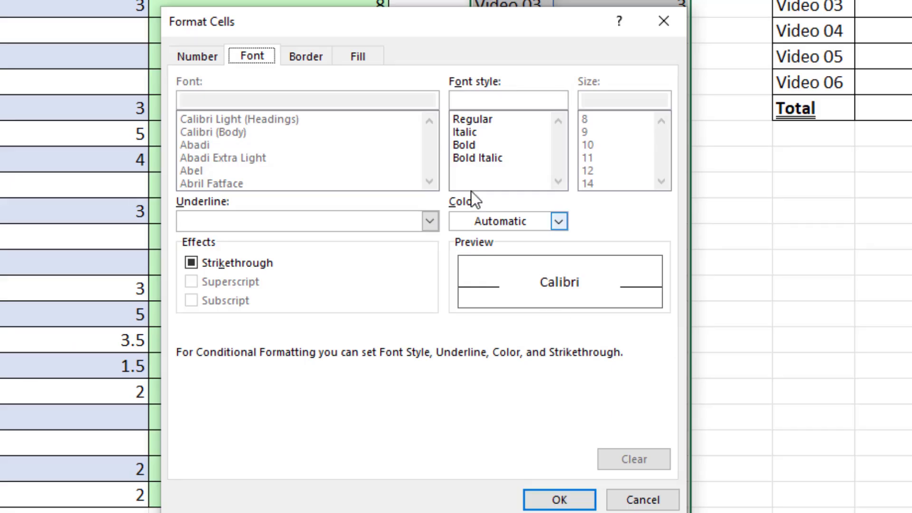
click(328, 57)
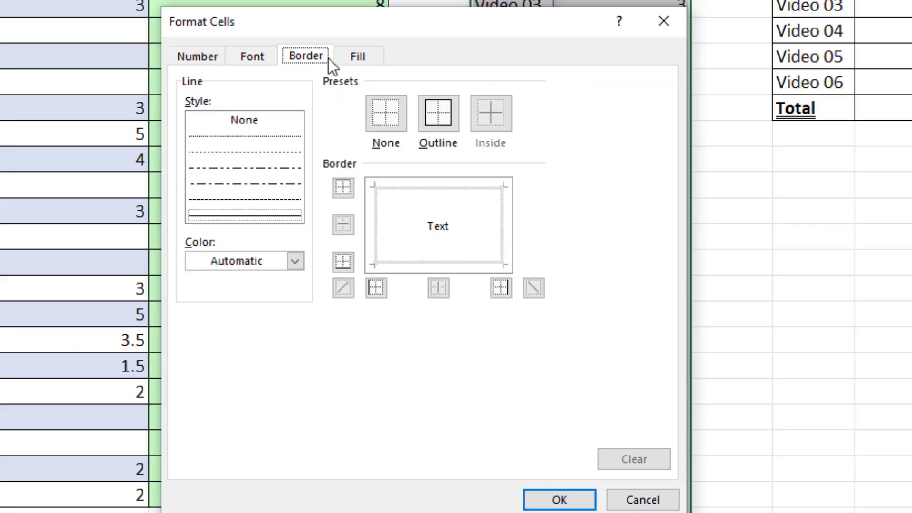
click(434, 112)
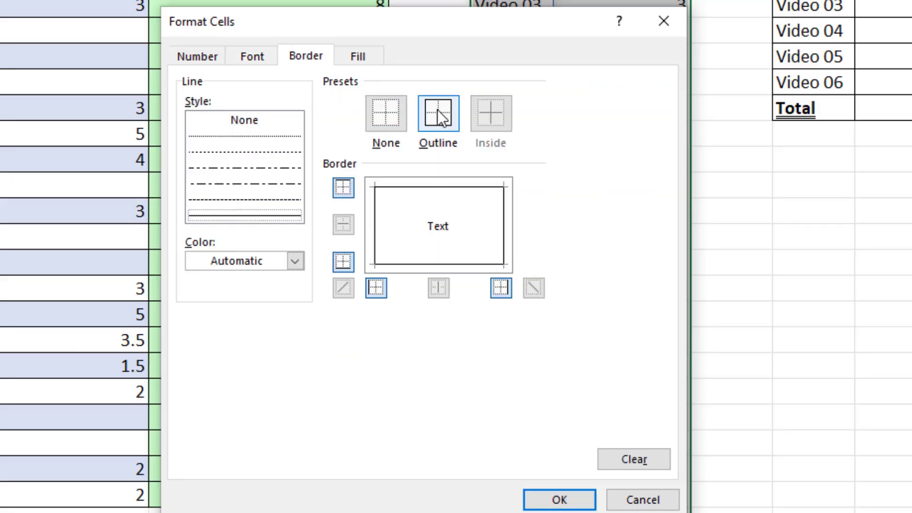
click(560, 503)
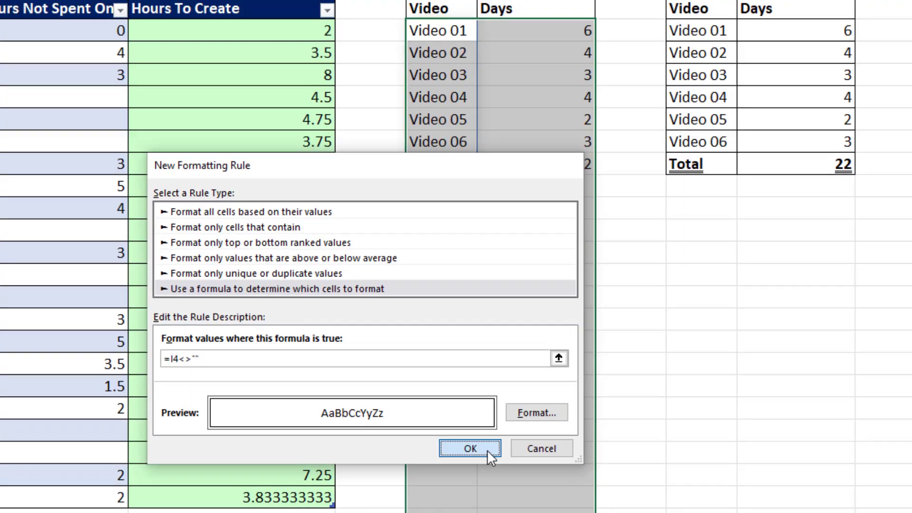
click(487, 449)
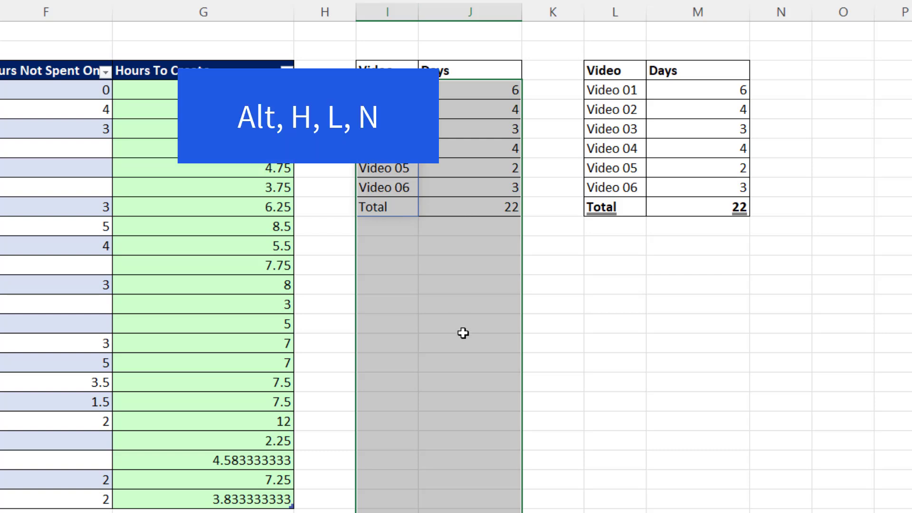
- Create a new formula-based conditional formatting rule =$I4="Total"
key(alt+h)
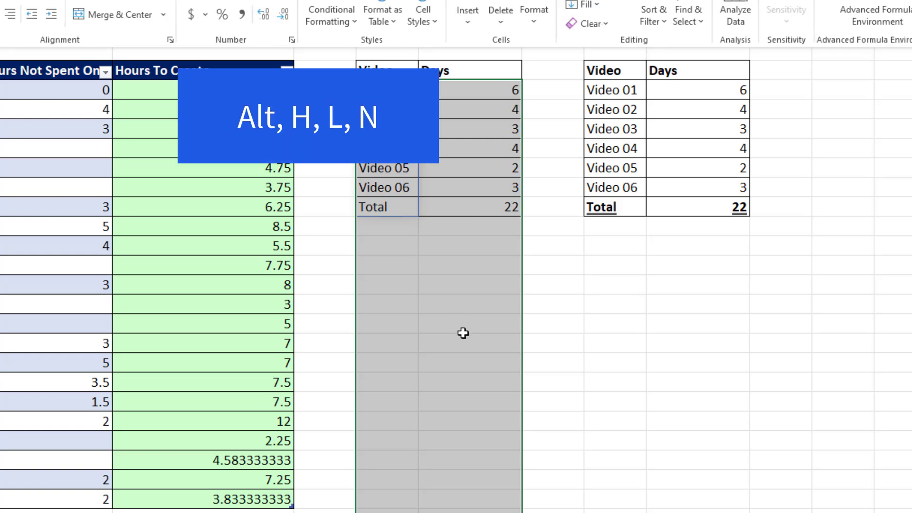
key(l)
key(n)
key(Page_Down)
key(Tab)
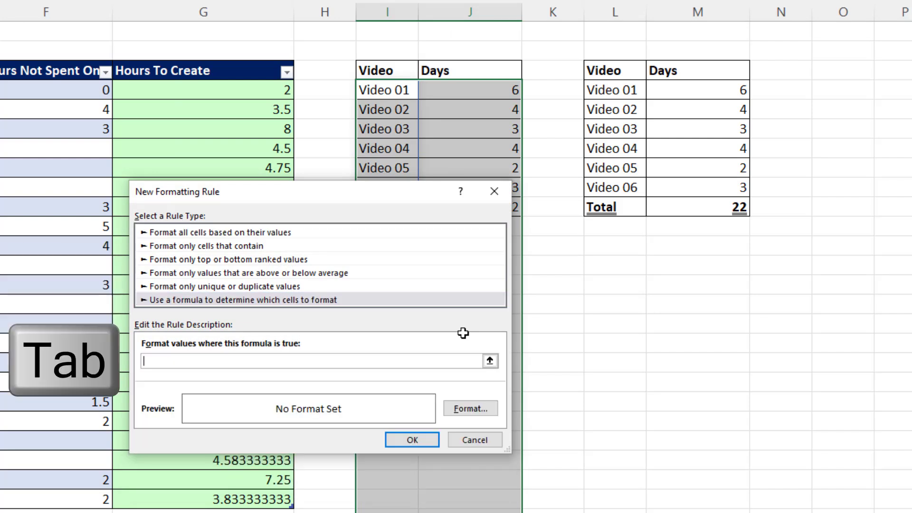
click(381, 91)
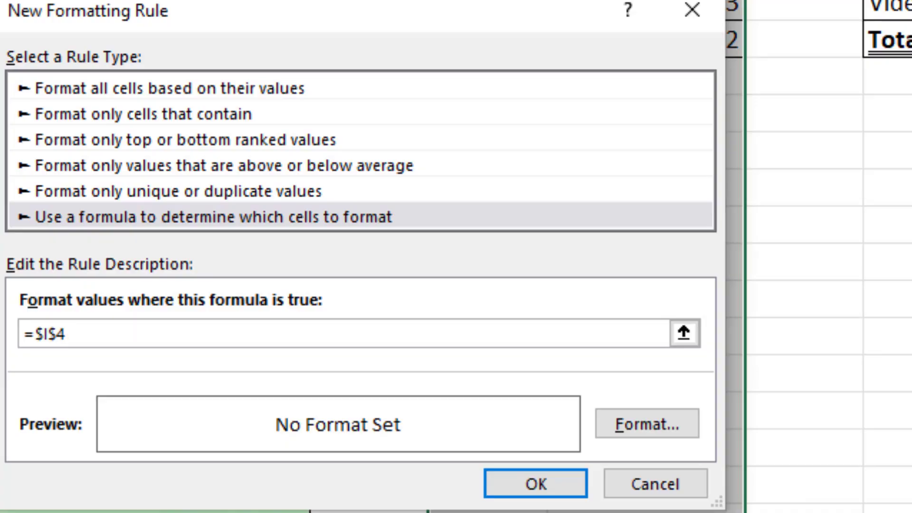
key(F4)
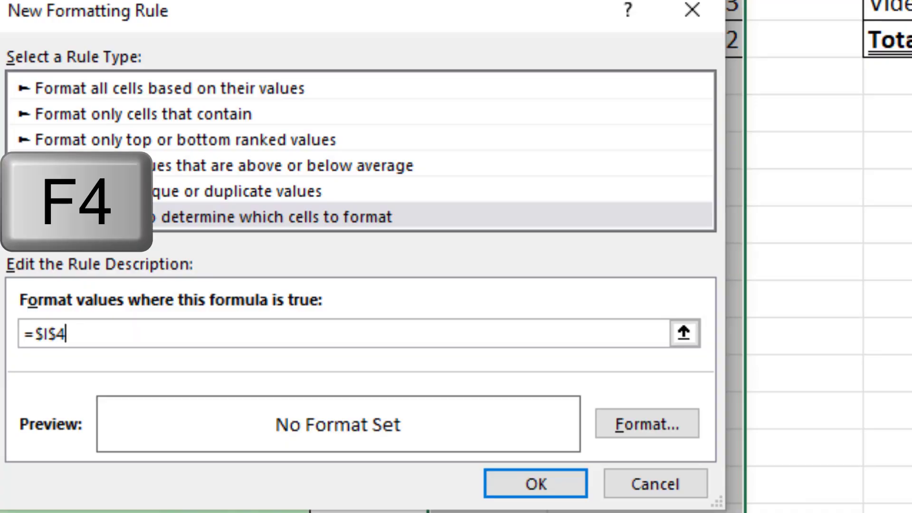
key(F4)
key(F4)
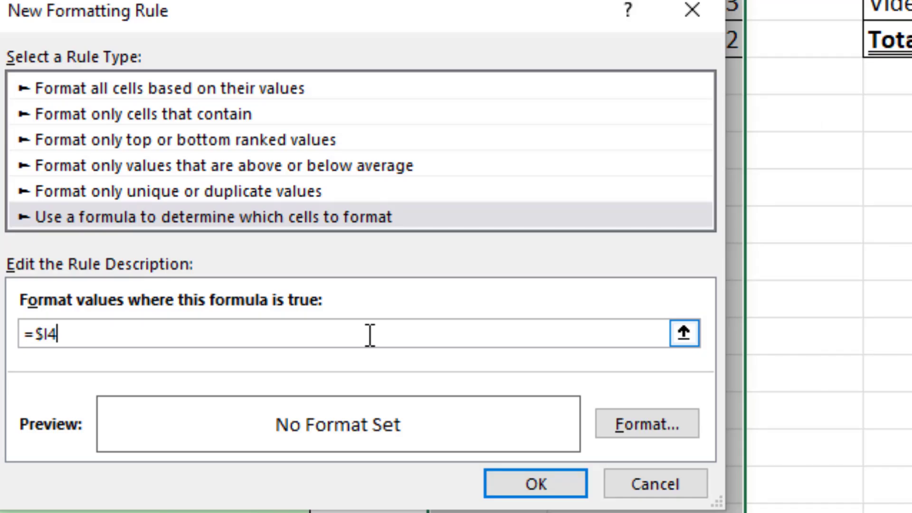
text(="Total)
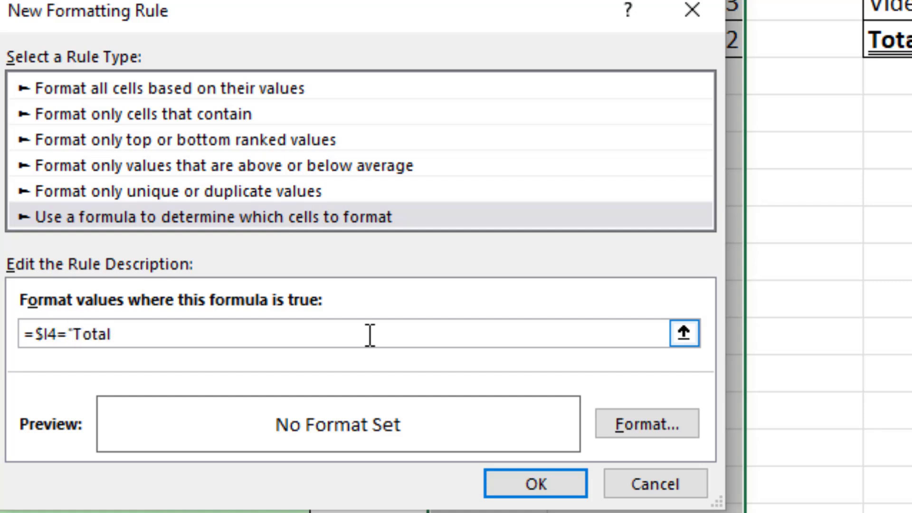
text(")
- Format the Total rule with bold, double-underlined font and apply it
click(639, 430)
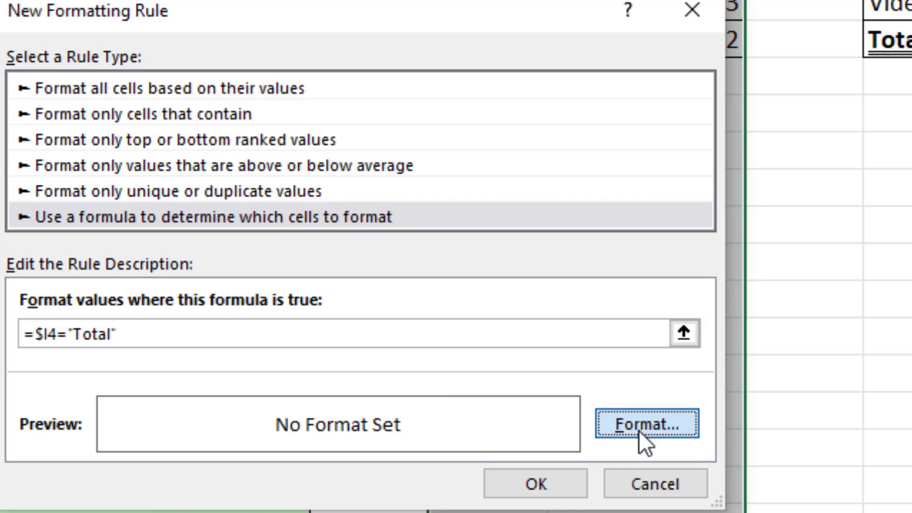
click(246, 47)
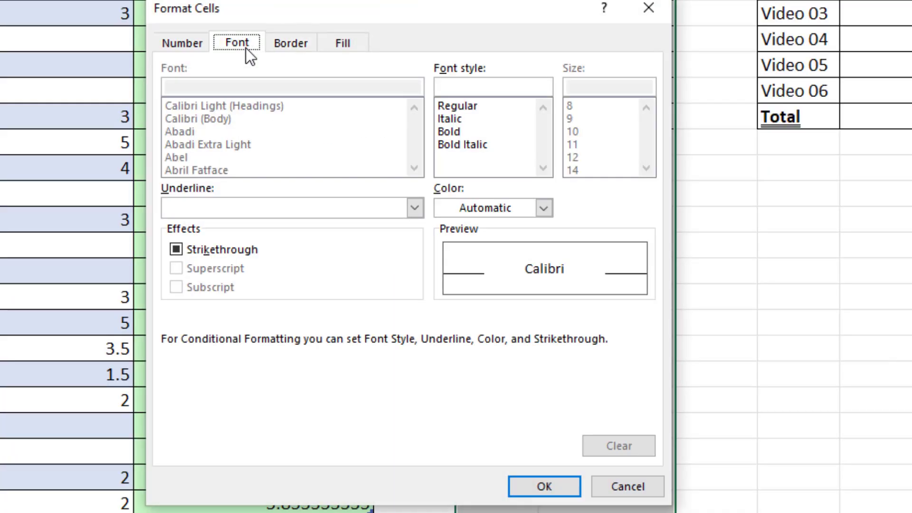
click(449, 132)
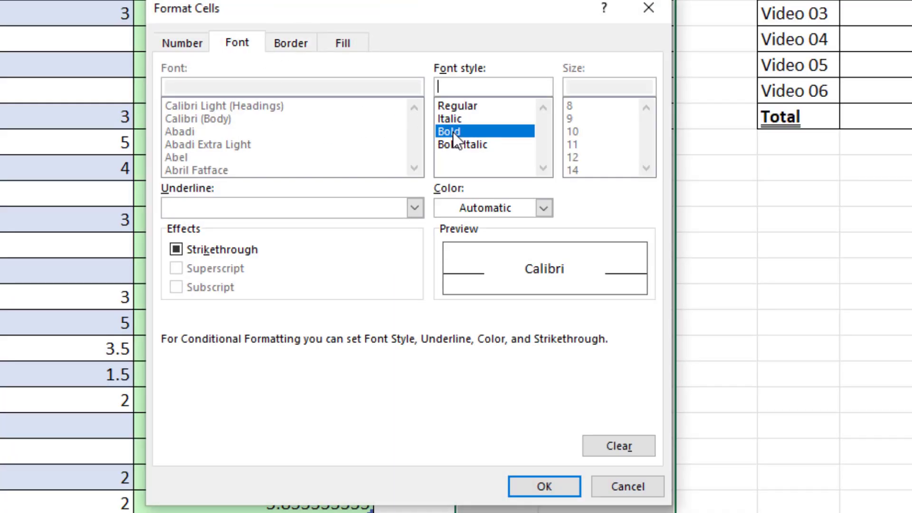
click(210, 207)
click(198, 253)
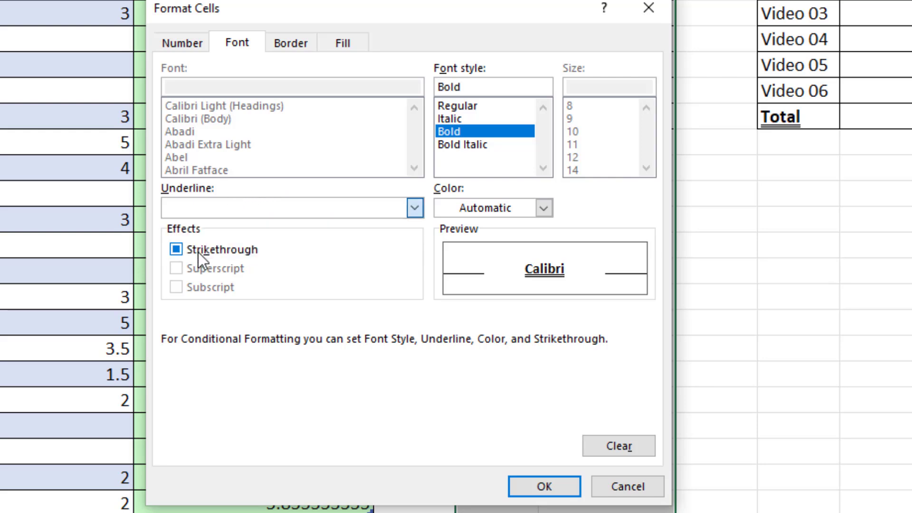
click(522, 490)
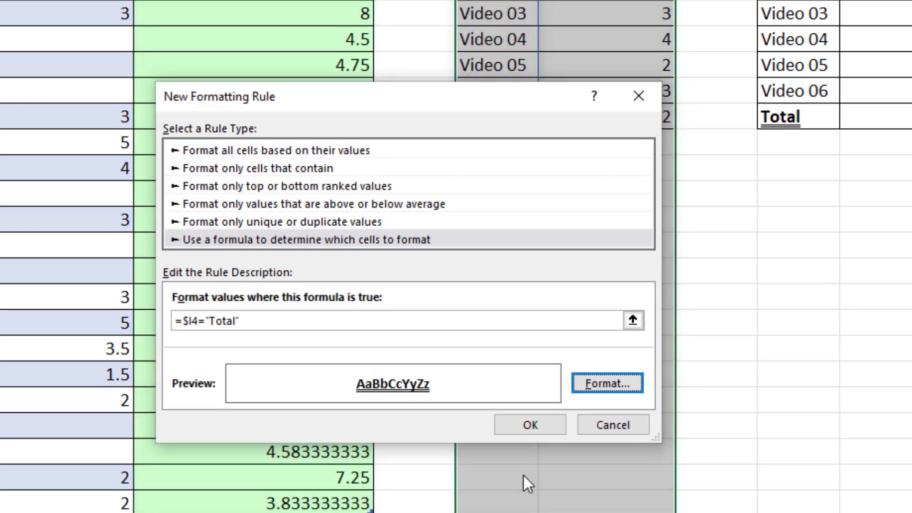
click(545, 432)
click(772, 353)
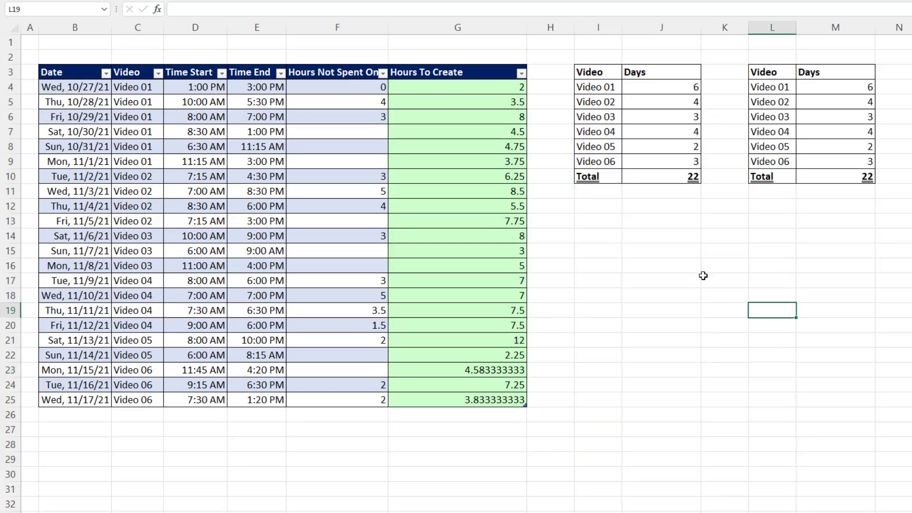
- Copy the six extra rows B45:F50 and paste them at B26 to extend the table
scroll(703, 276, down, 7)
drag(91, 383, 342, 460)
key(ctrl+c)
scroll(96, 418, up, 7)
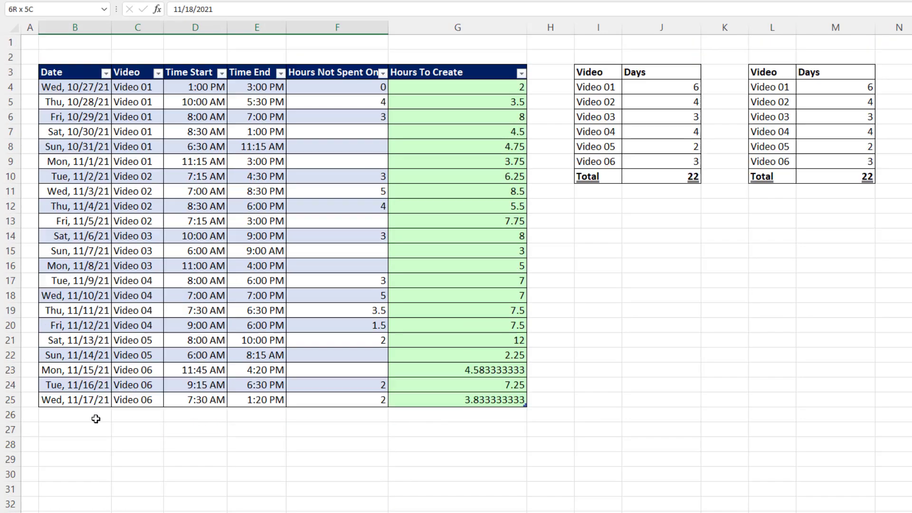
click(96, 419)
key(ctrl+v)
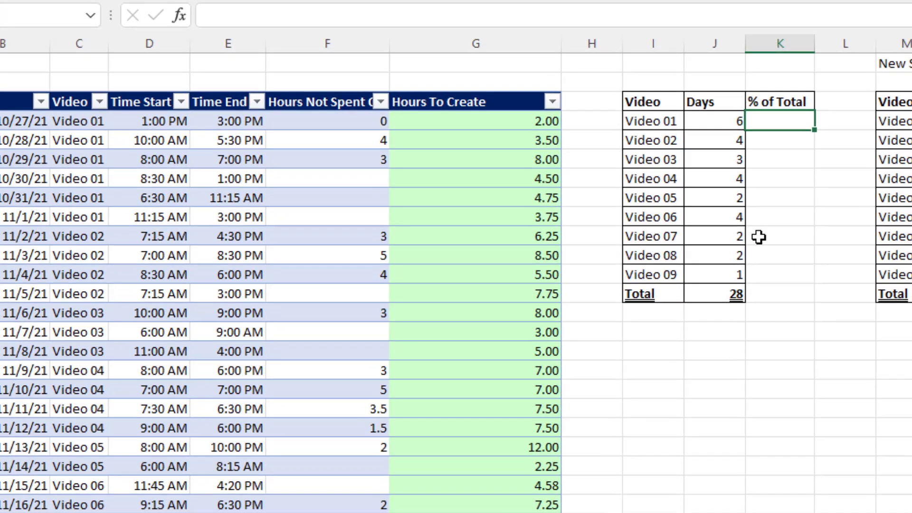
- Enter =J4#/ROWS(VT[Video]) in K4 and show the result in General number format
text(=)
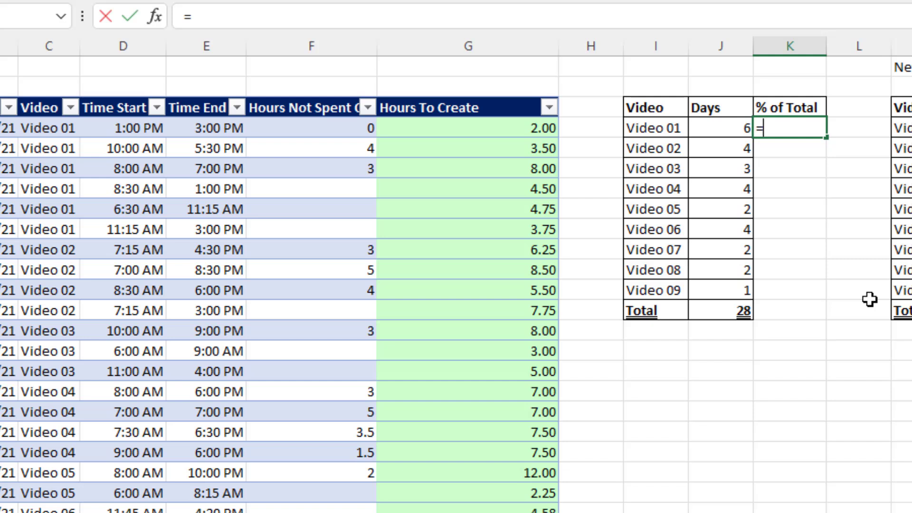
key(Left)
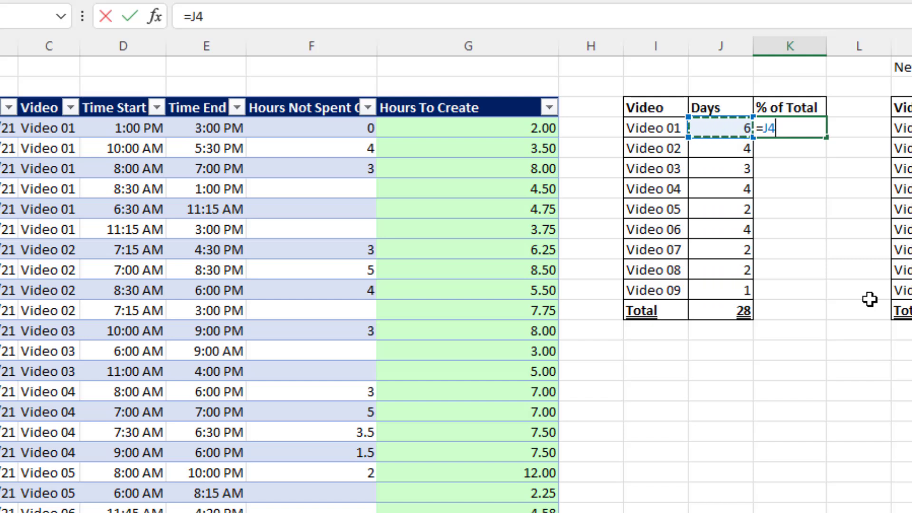
text(#)
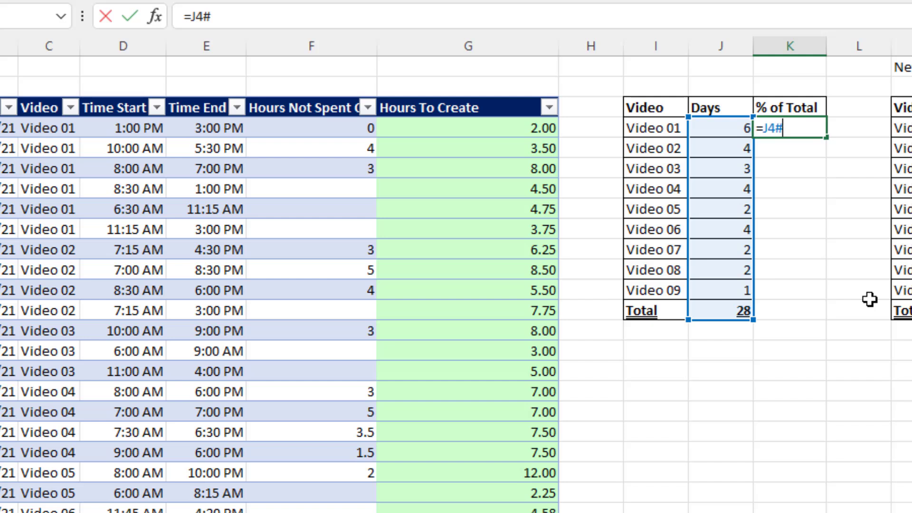
text(/rows)
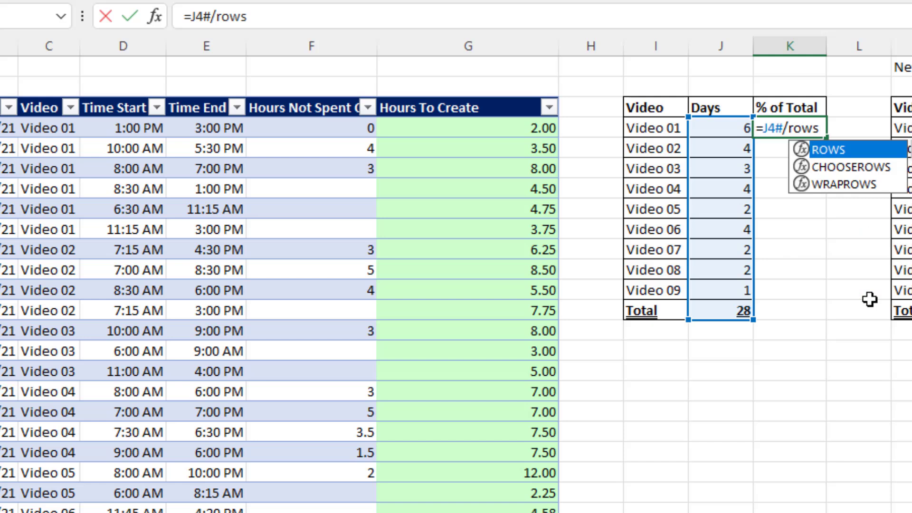
key(Tab)
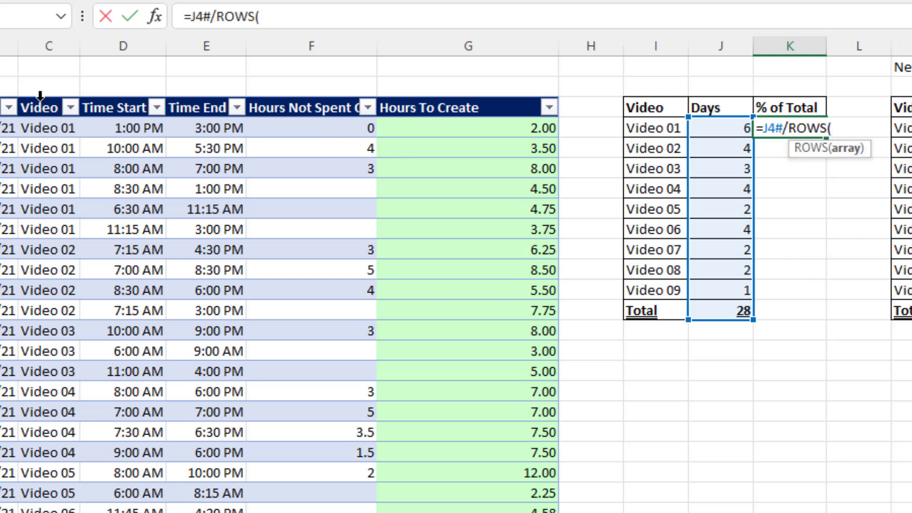
click(42, 96)
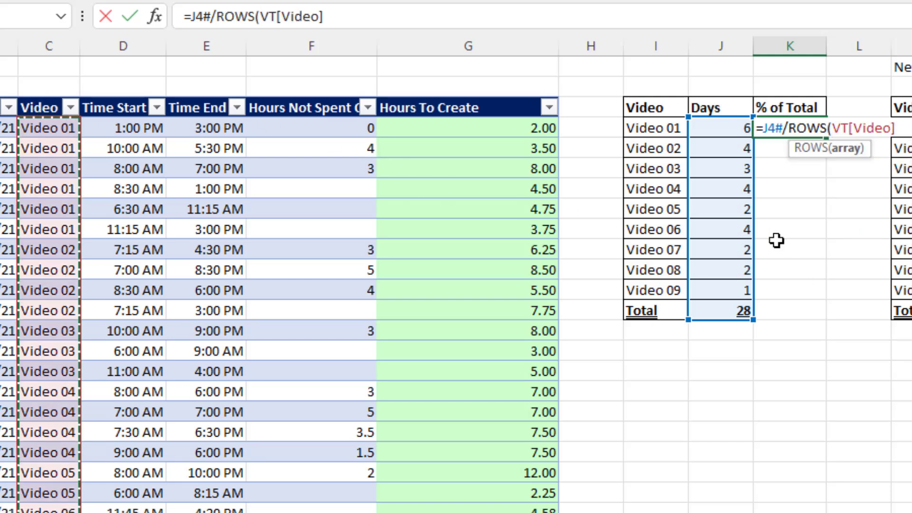
text())
key(Return)
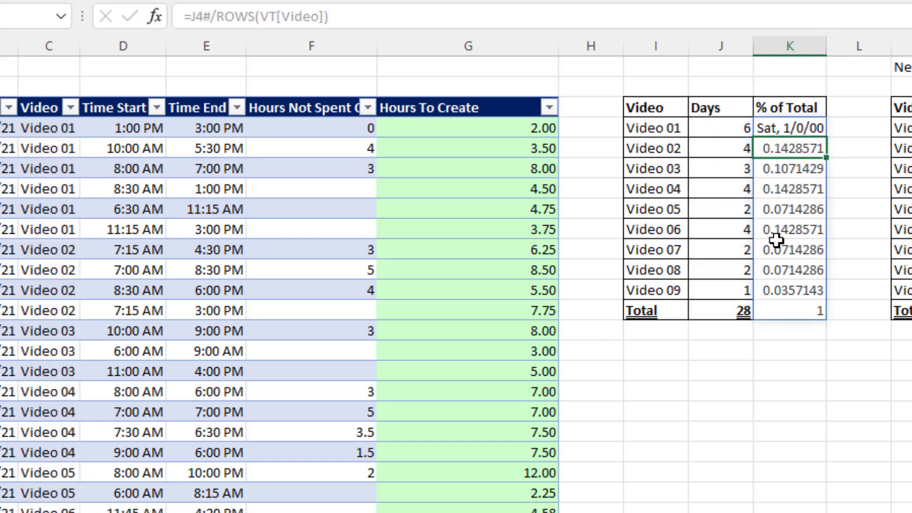
click(790, 128)
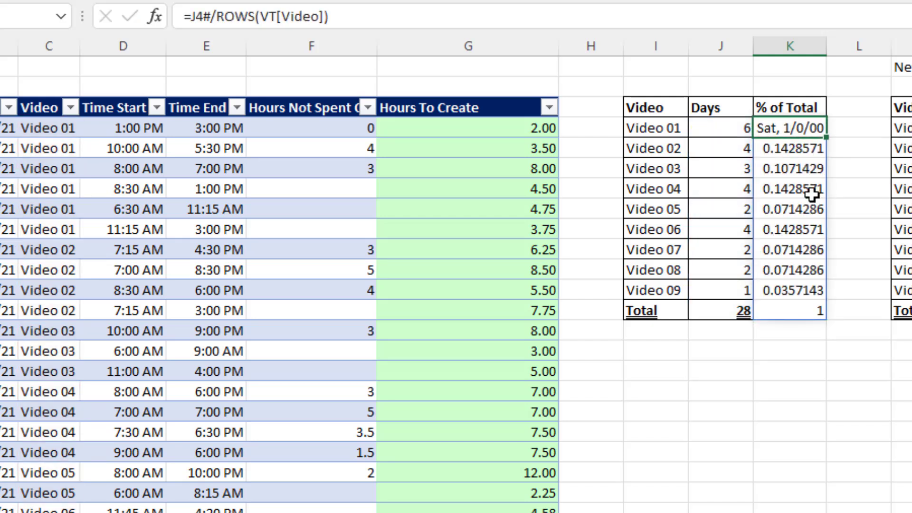
key(ctrl+shift+grave)
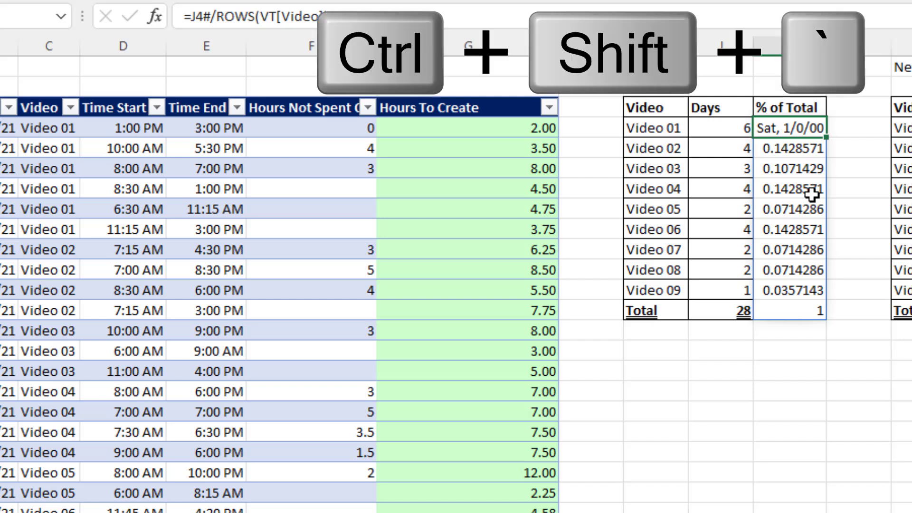
key(ctrl+shift+grave)
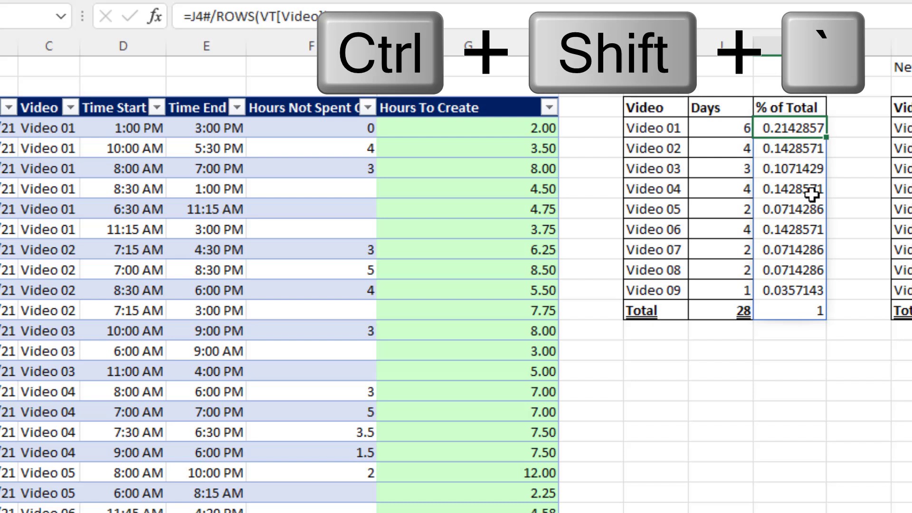
- Replace the ROWS part with TAKE(J4#,-1), confirming it evaluates to 28, giving =J4#/TAKE(J4#,-1)
double_click(794, 128)
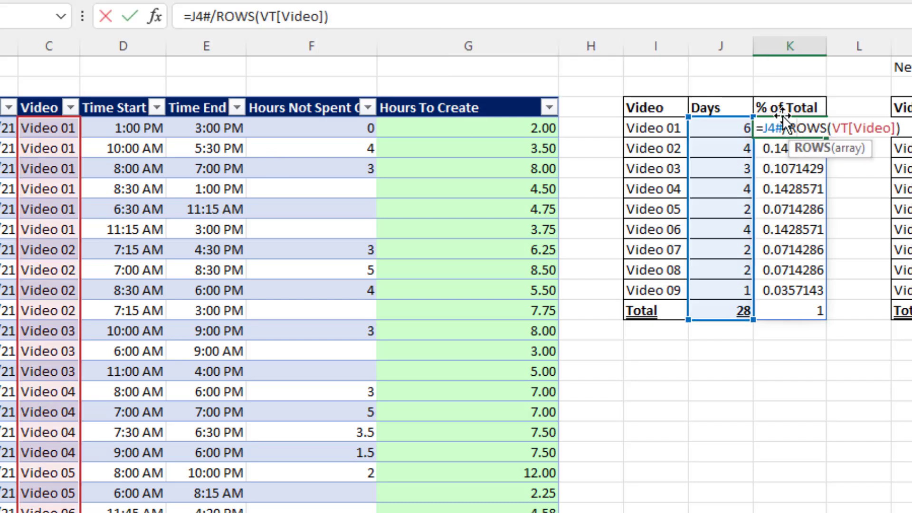
click(789, 127)
key(shift+End)
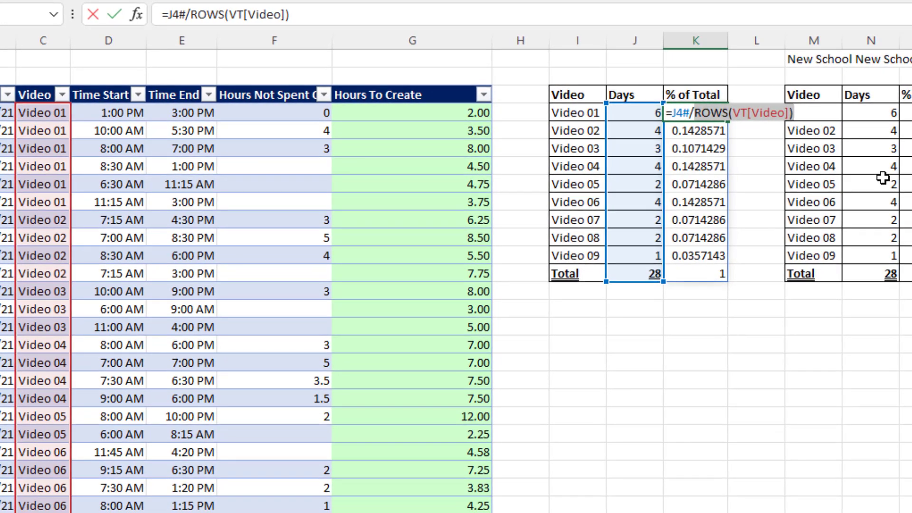
text(ta)
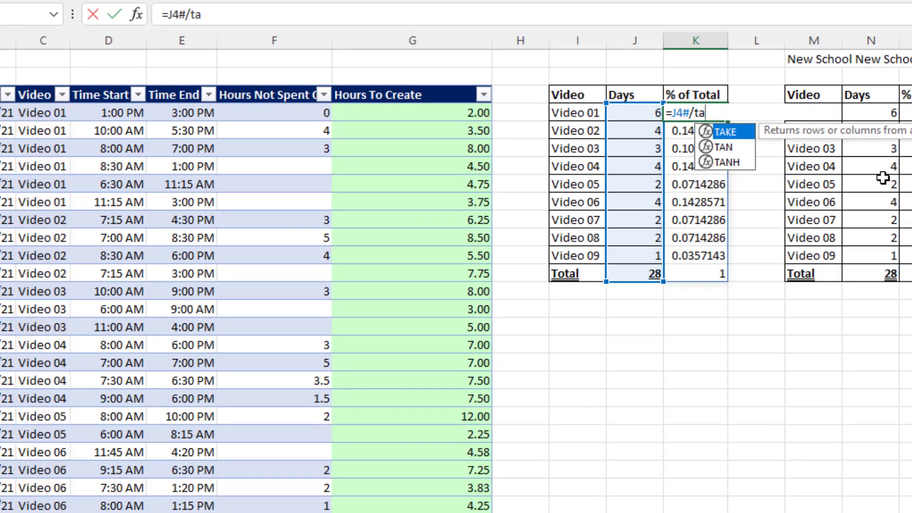
text(ke()
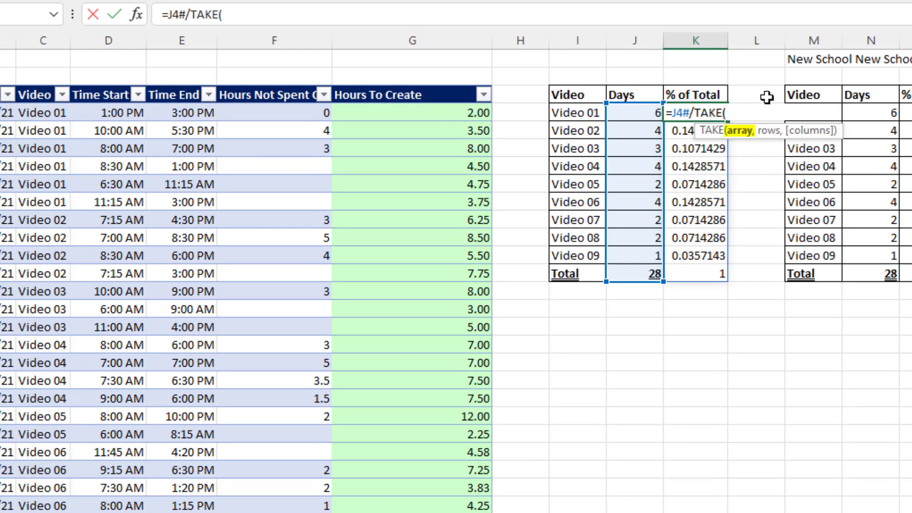
drag(648, 108, 648, 266)
text(,-1)
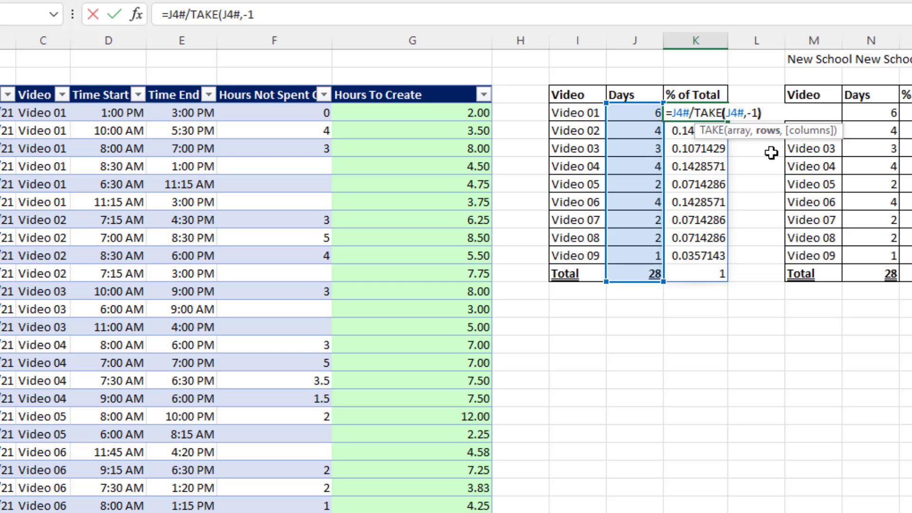
text())
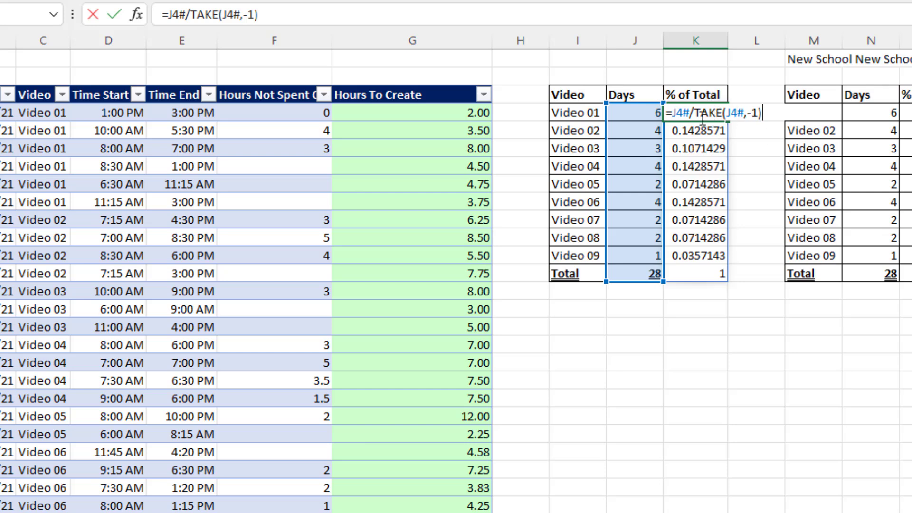
drag(696, 113, 817, 133)
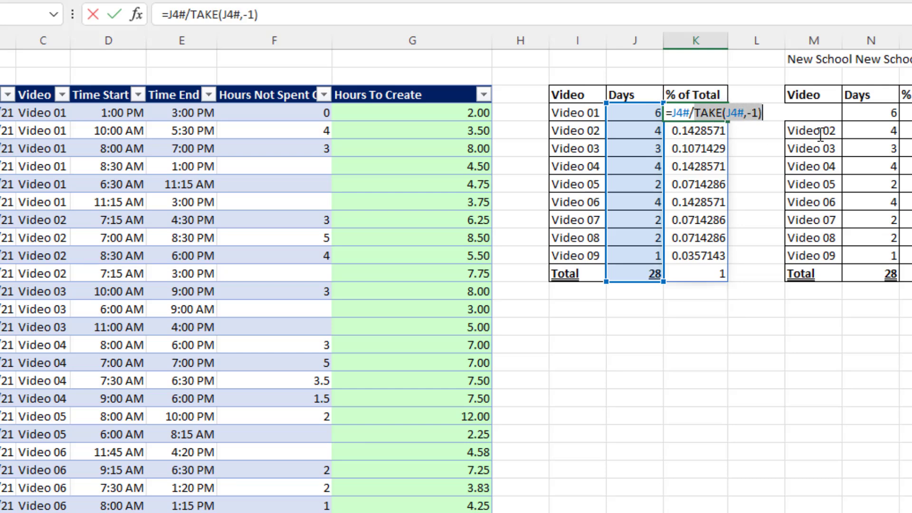
key(F9)
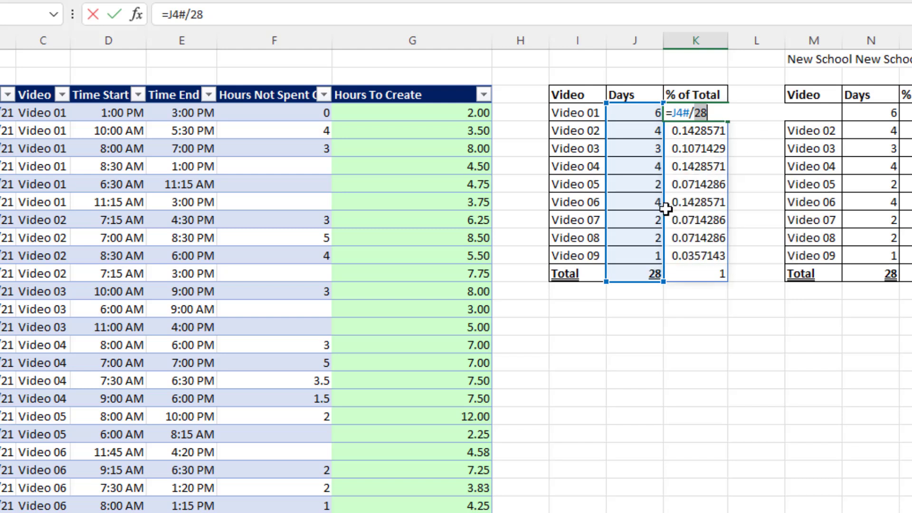
key(ctrl+z)
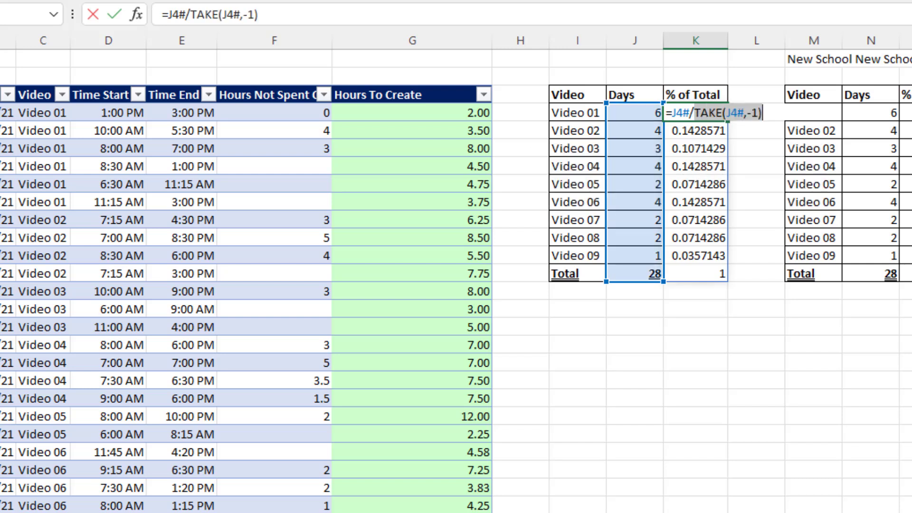
key(Return)
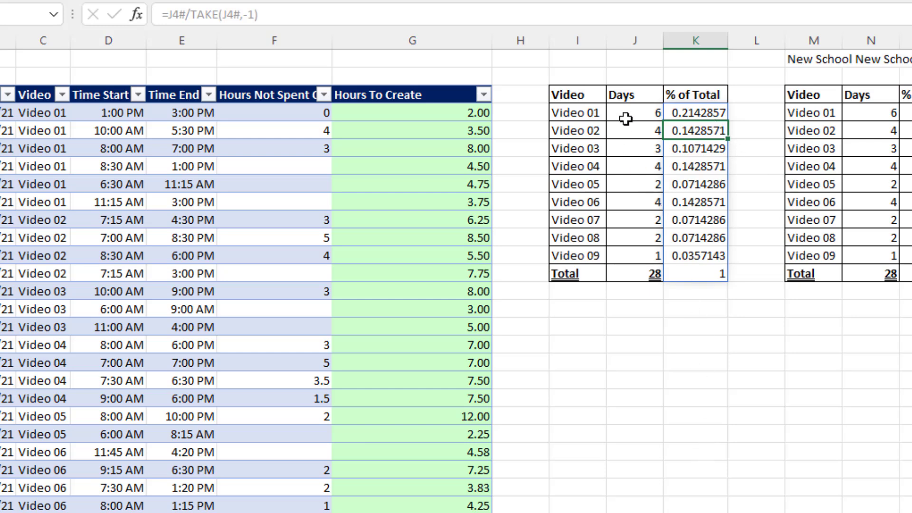
- Copy the Days column formatting from J4:J31 onto the % of Total column K4:K31
drag(625, 113, 650, 512)
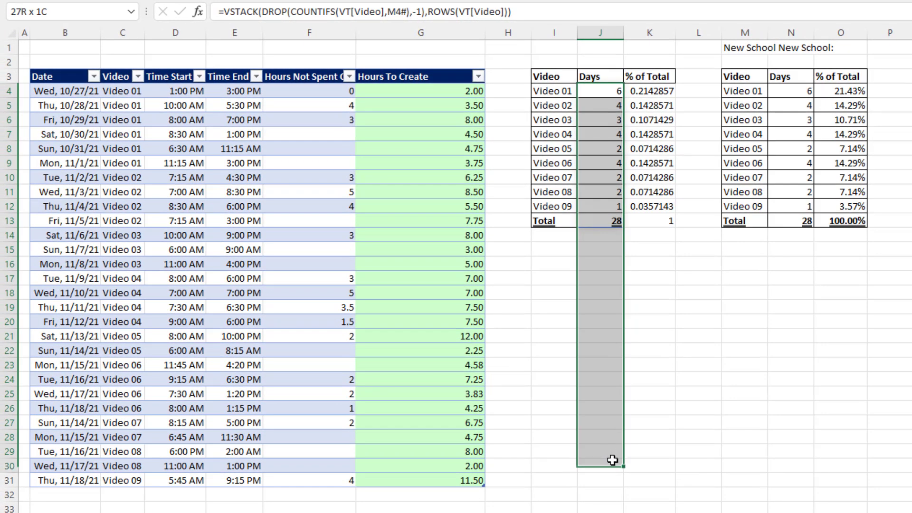
drag(613, 460, 613, 477)
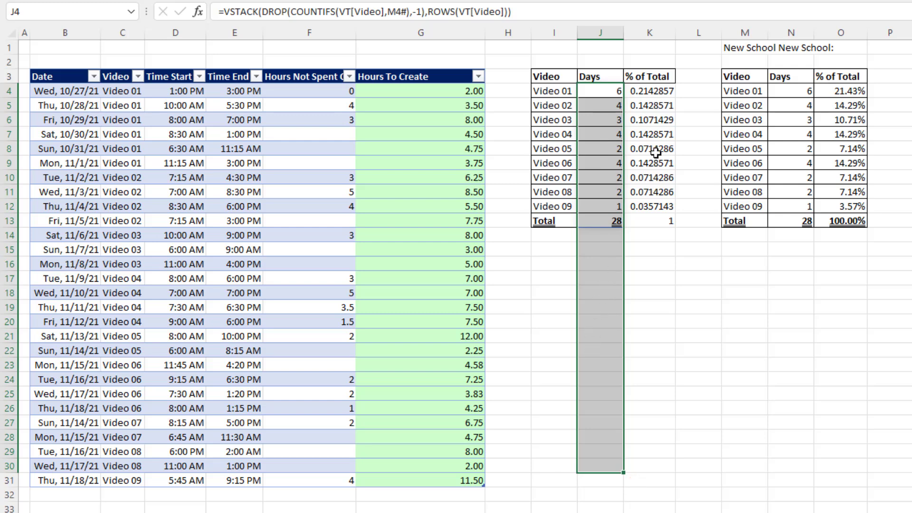
right_click(601, 113)
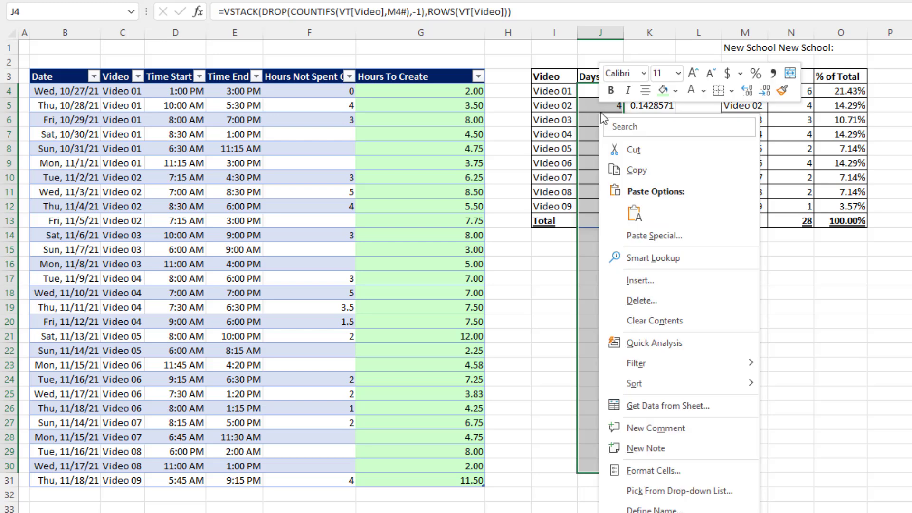
click(784, 92)
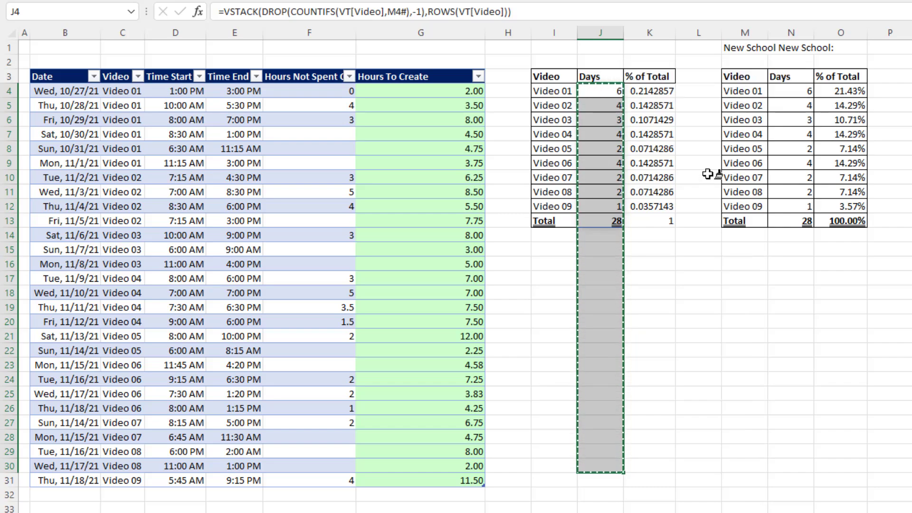
click(643, 90)
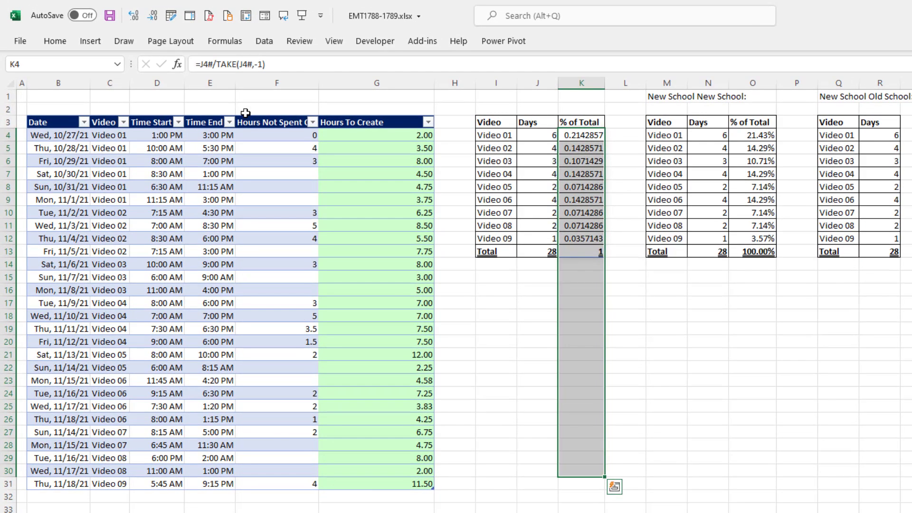
- Apply Percentage number format to the % of Total column, showing 21.43% to 100.00%
click(55, 41)
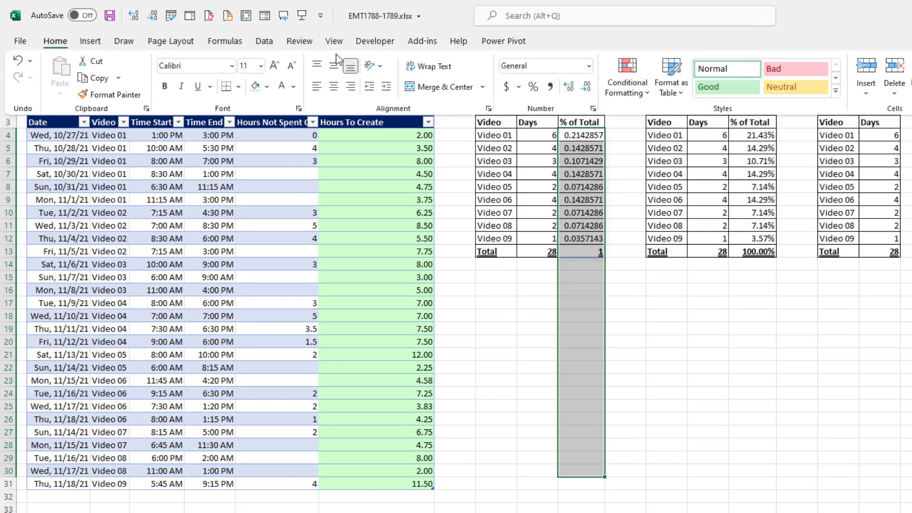
click(589, 66)
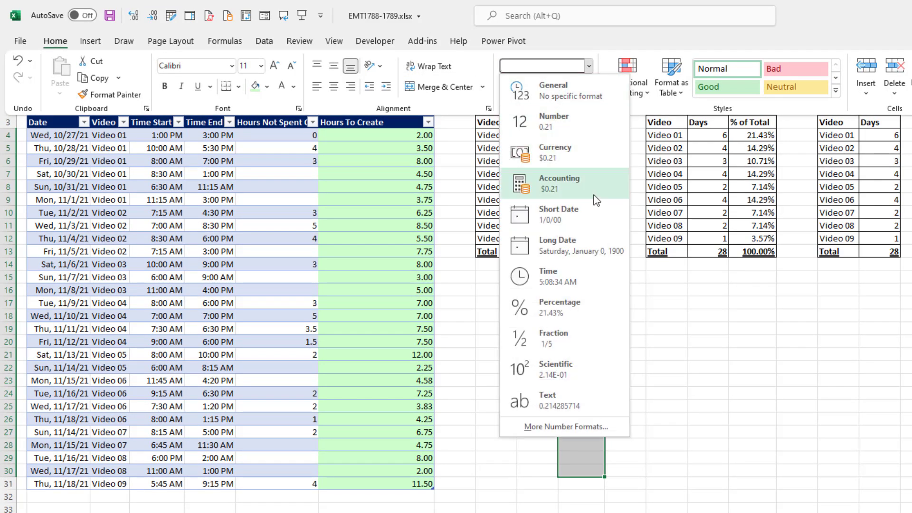
click(564, 318)
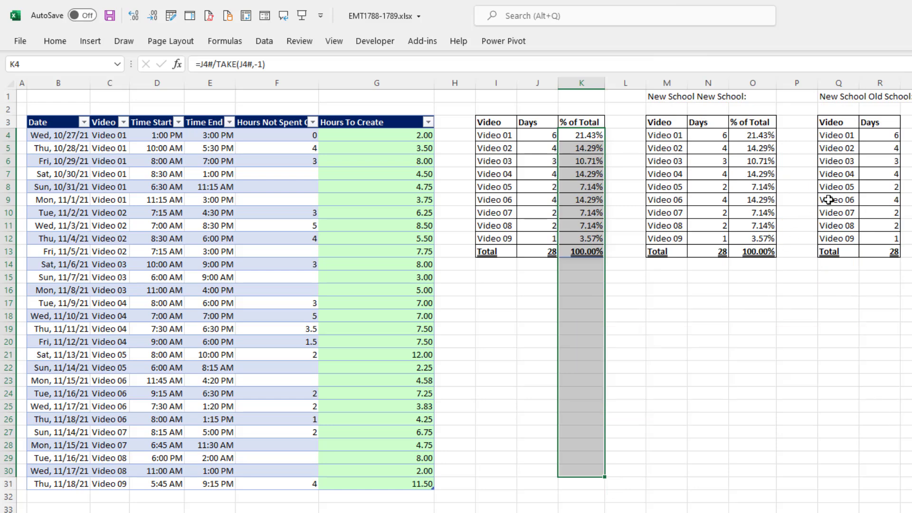
click(509, 135)
double_click(509, 135)
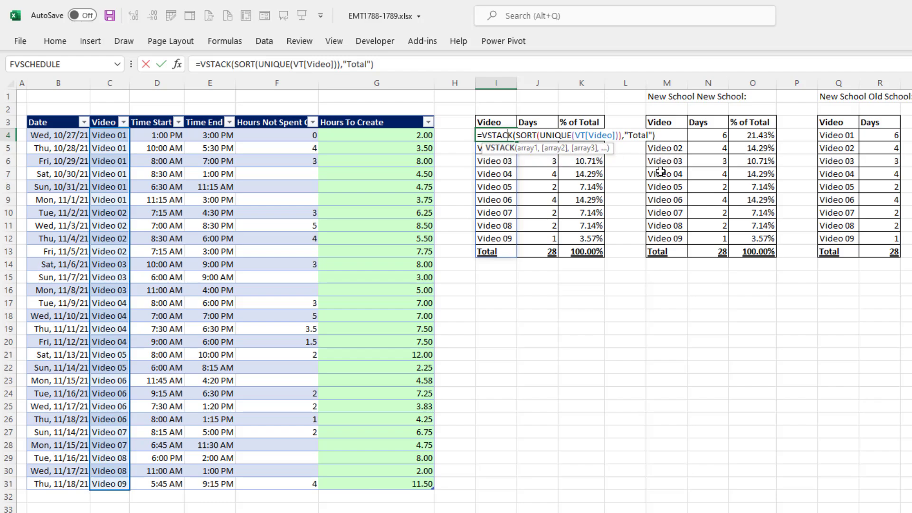
key(Escape)
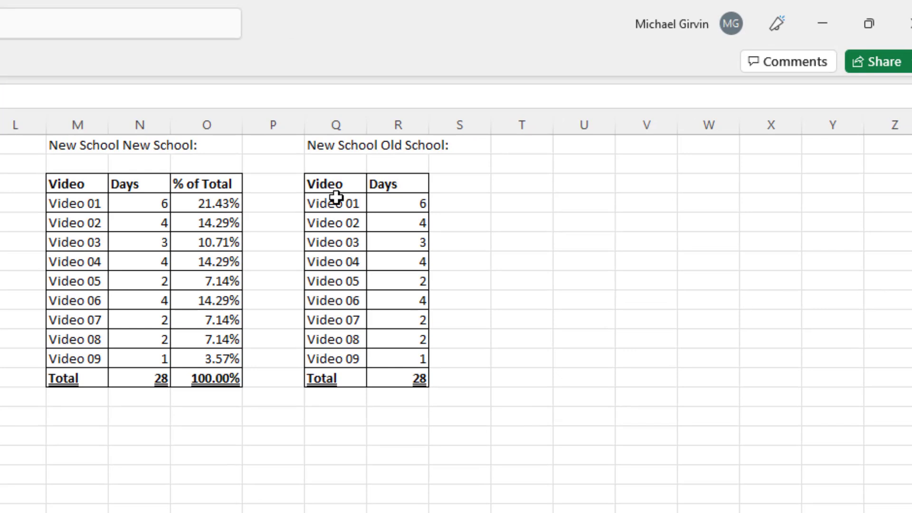
double_click(334, 195)
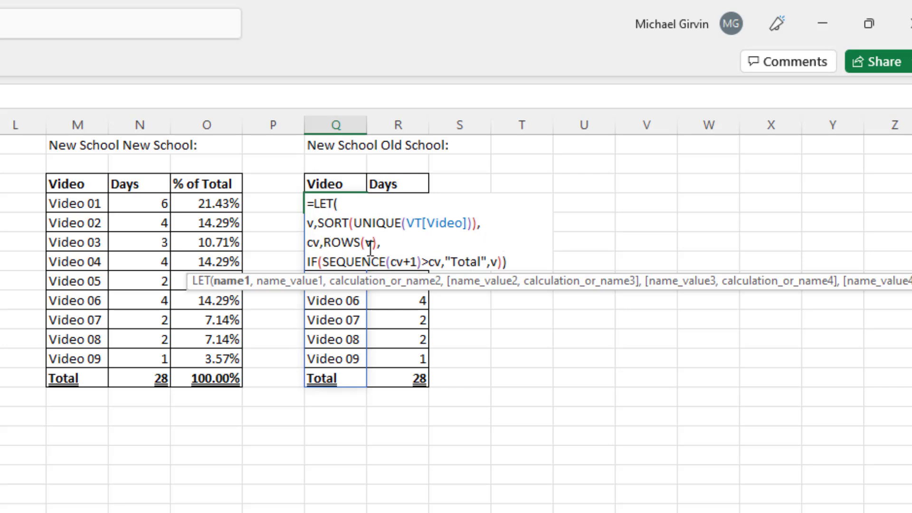
click(320, 242)
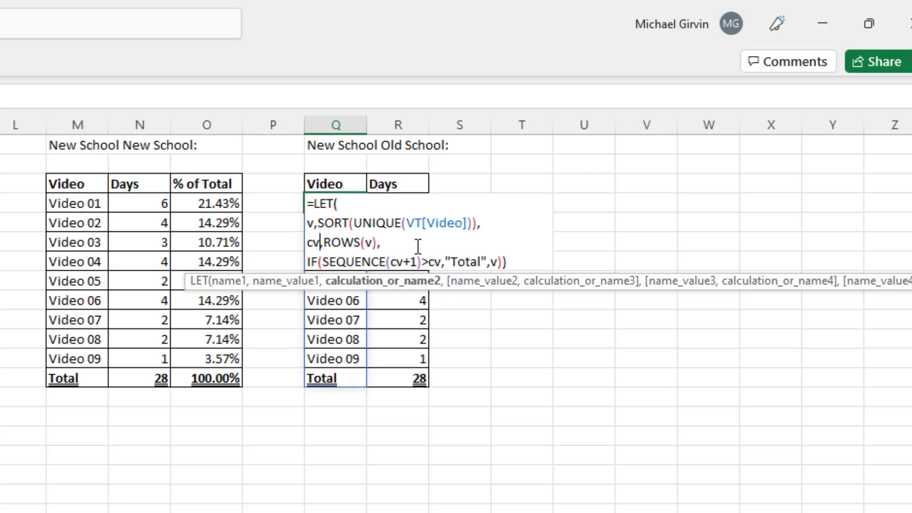
click(353, 262)
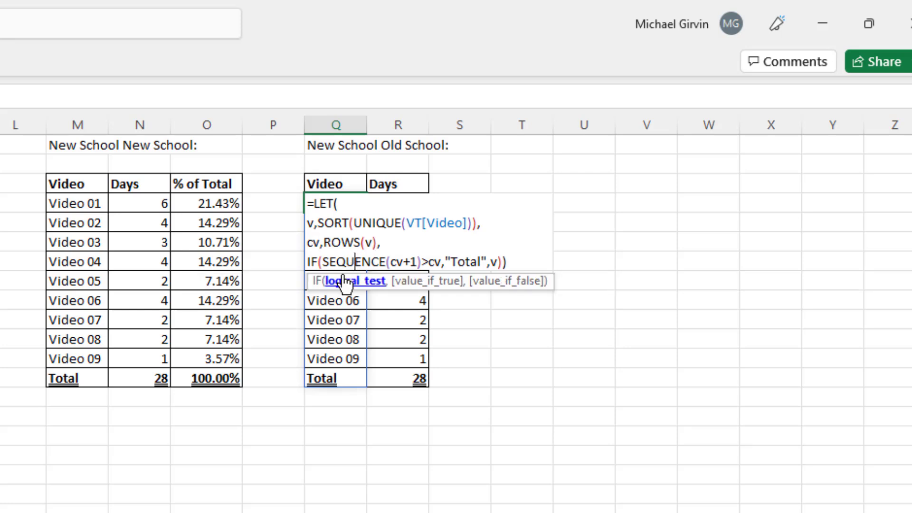
click(344, 281)
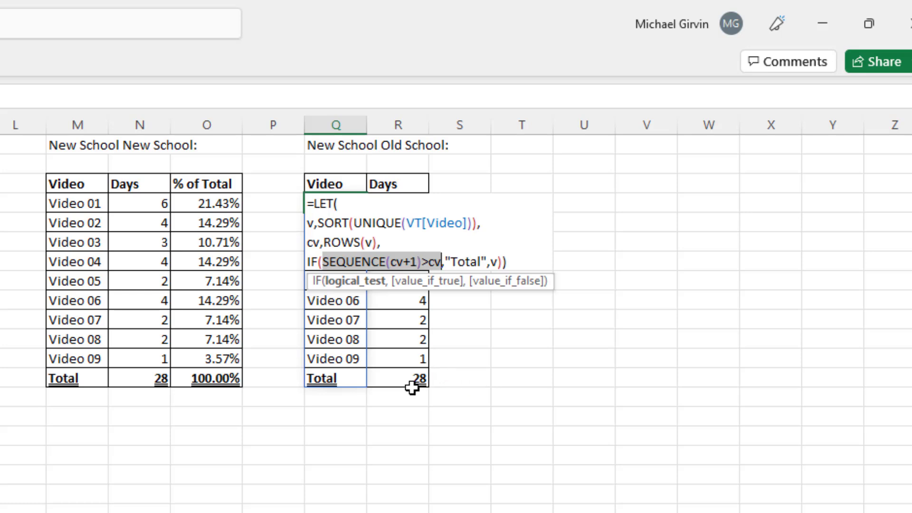
click(416, 286)
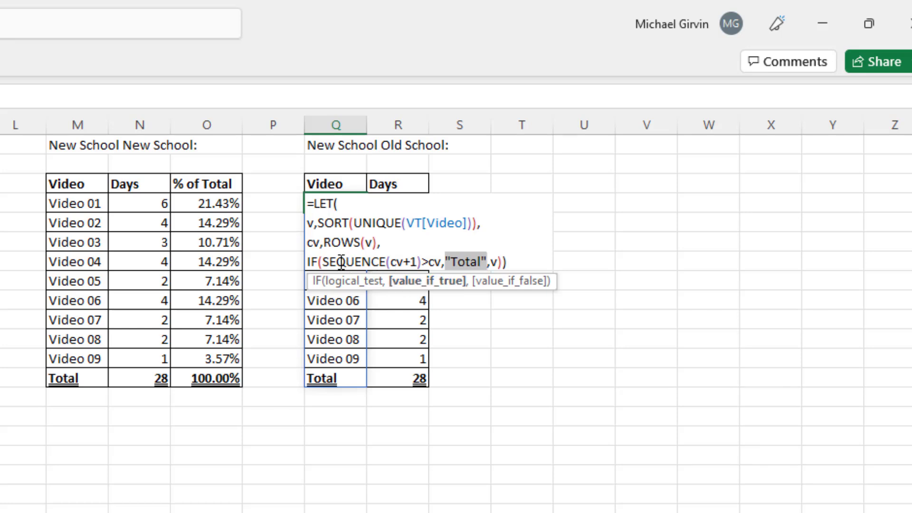
click(503, 283)
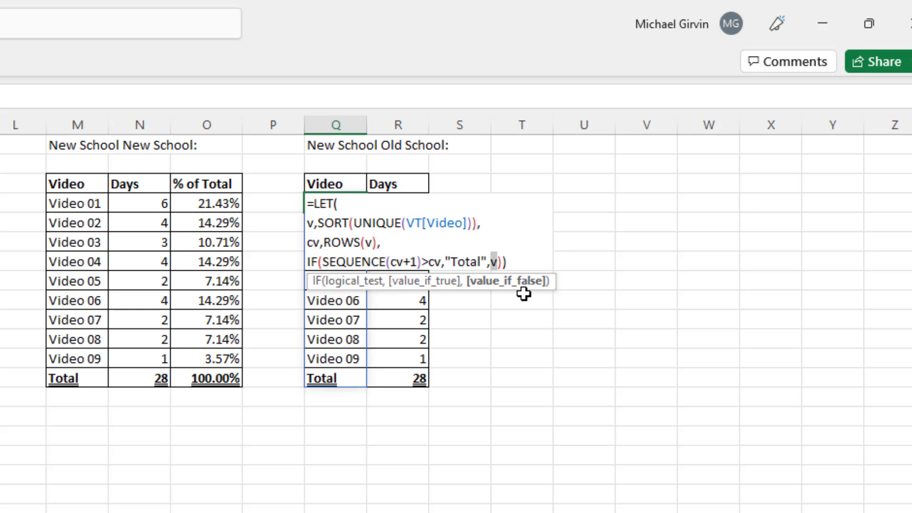
key(Return)
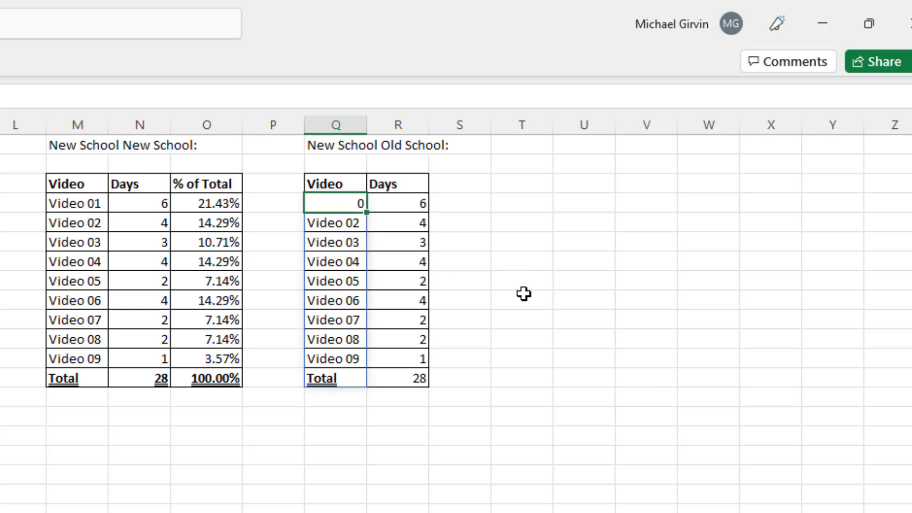
click(389, 200)
double_click(389, 200)
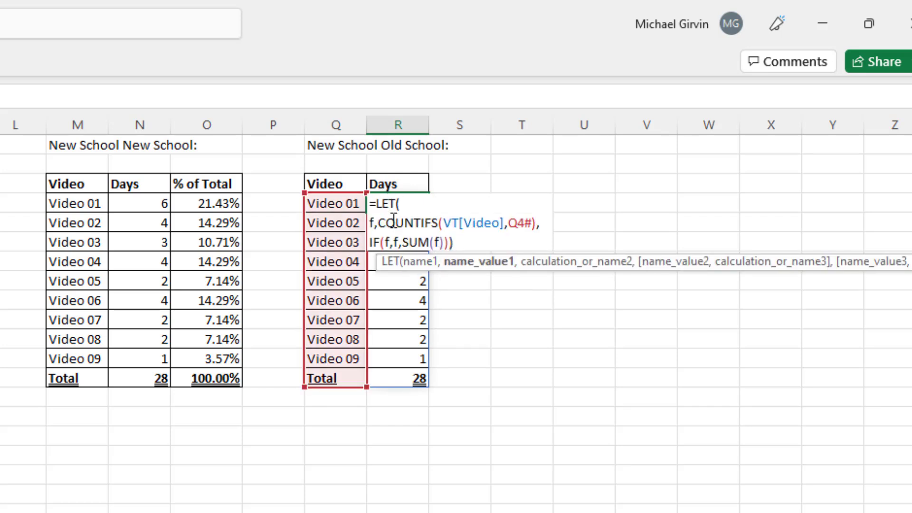
click(394, 222)
drag(383, 225, 538, 224)
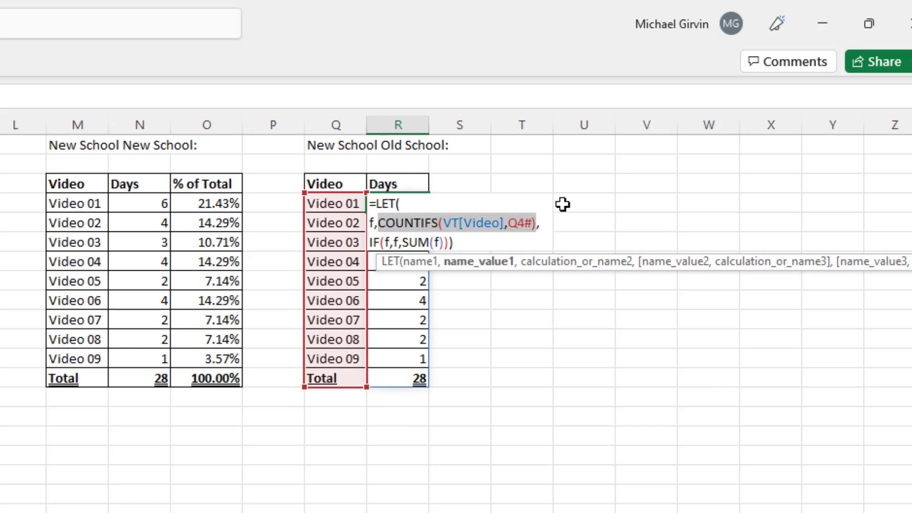
key(F9)
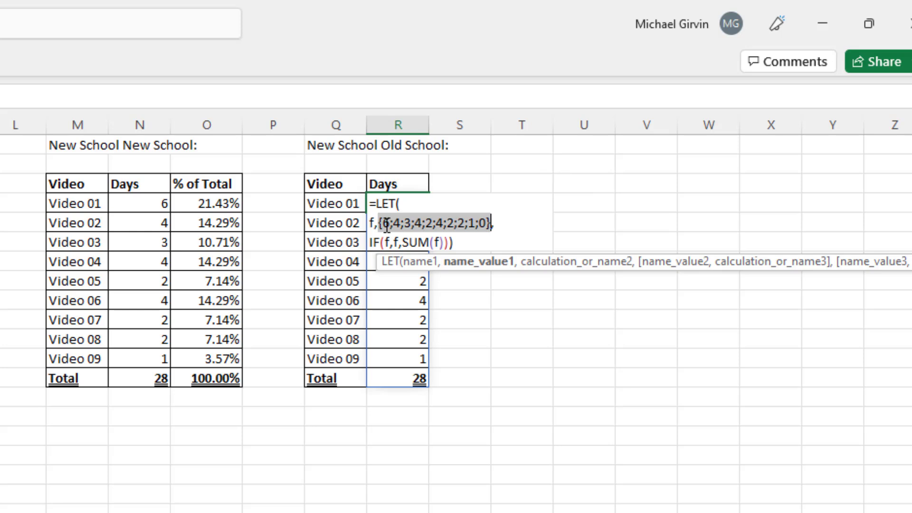
key(ctrl+z)
click(387, 242)
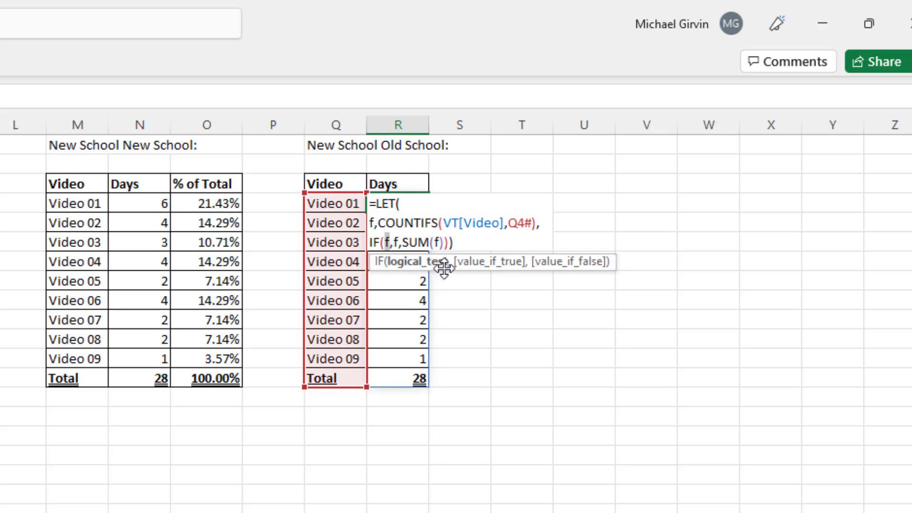
click(483, 267)
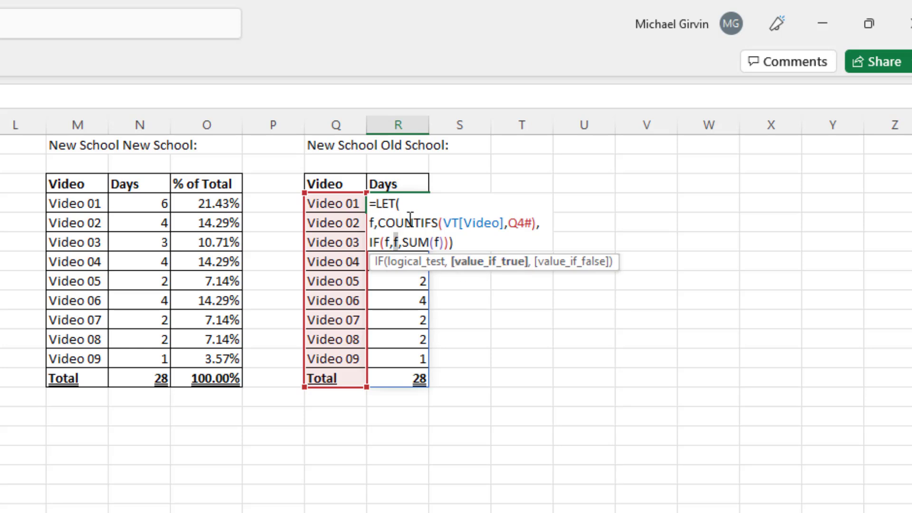
click(562, 264)
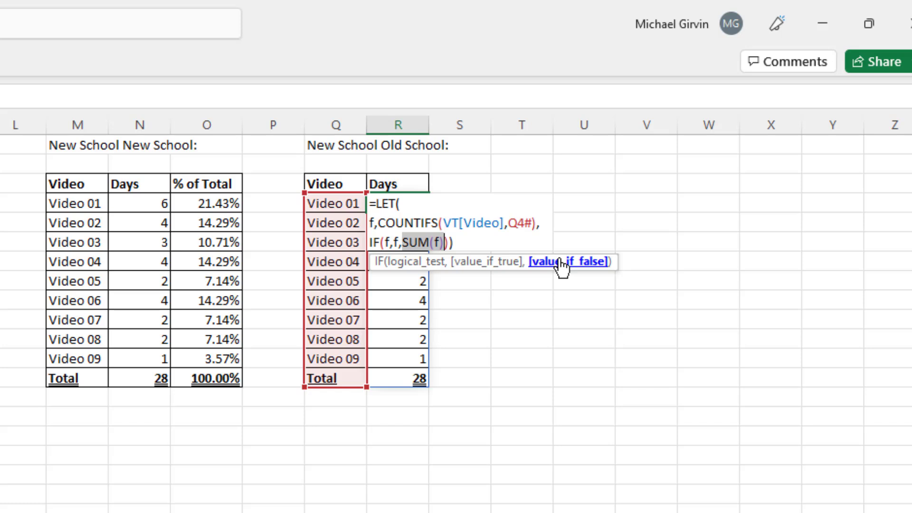
key(ctrl+Return)
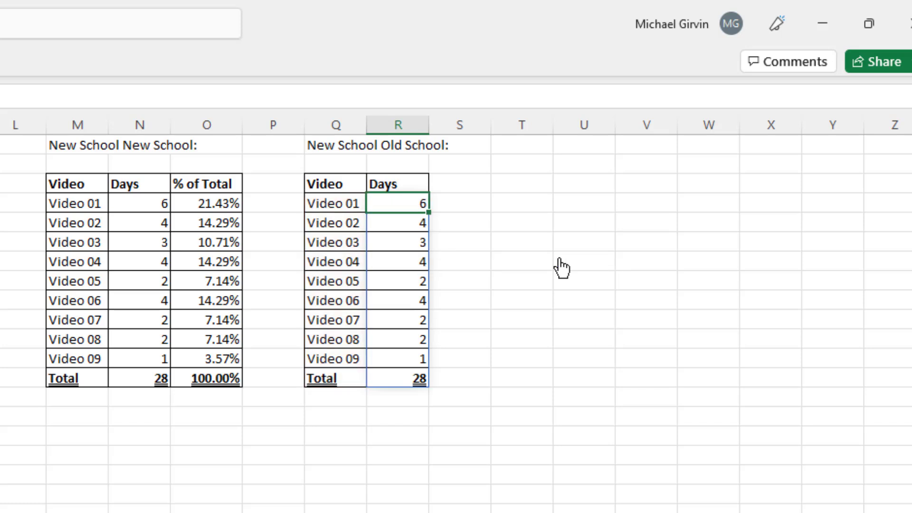
click(326, 197)
double_click(326, 198)
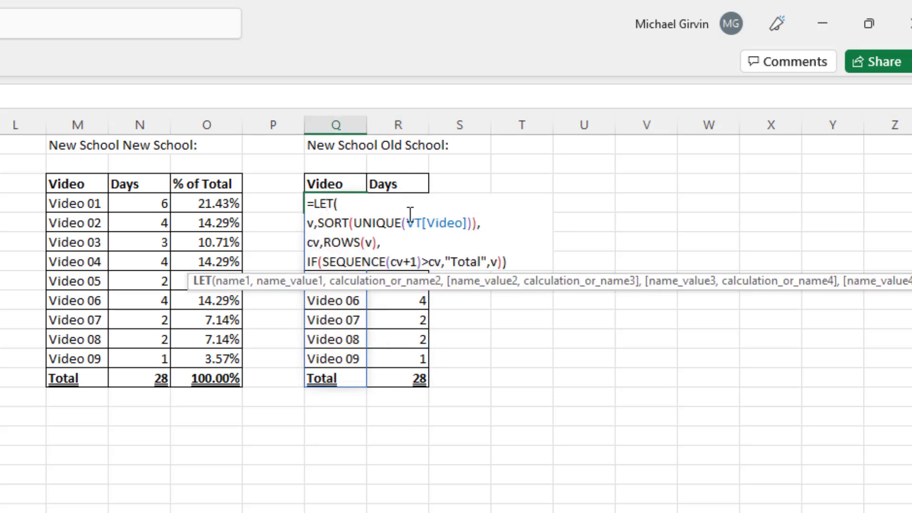
key(Escape)
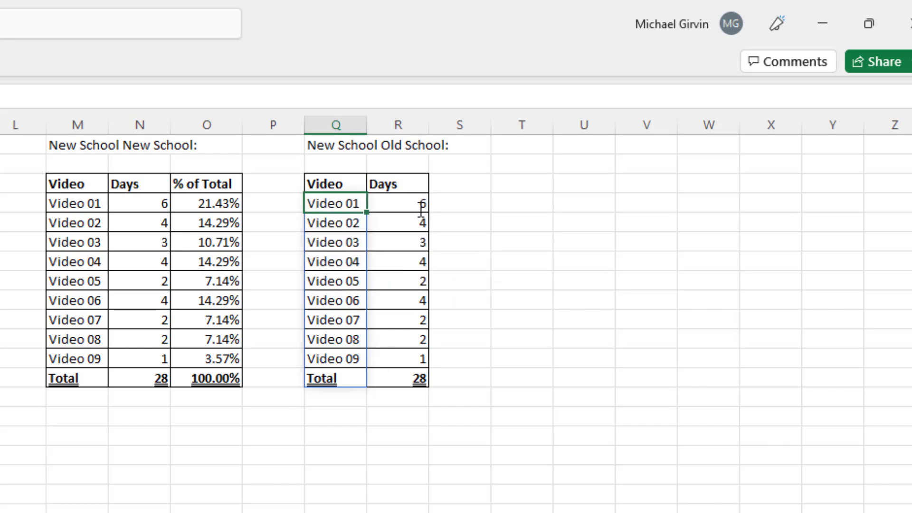
double_click(421, 205)
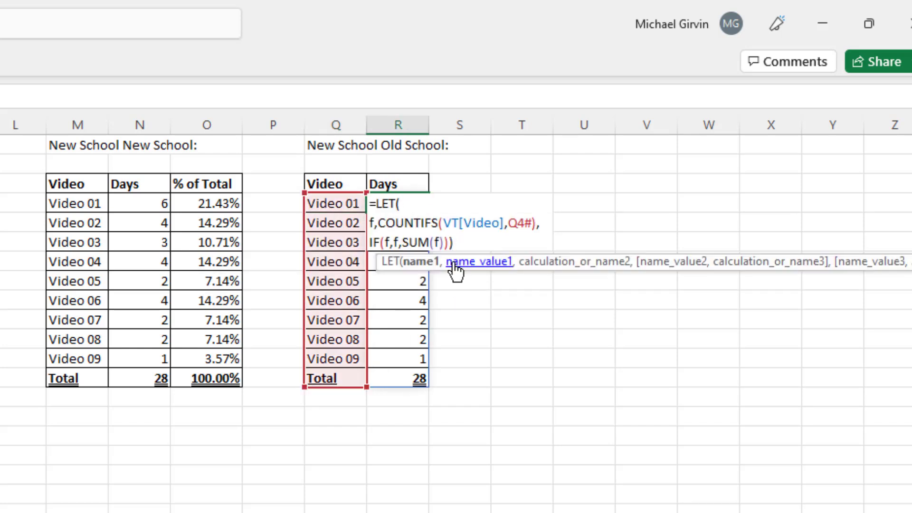
key(Escape)
double_click(220, 204)
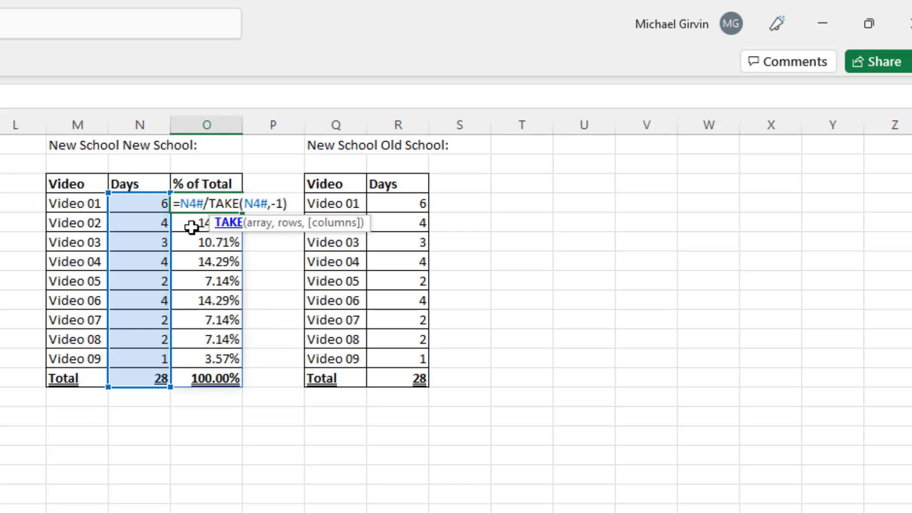
key(Escape)
click(134, 205)
double_click(138, 206)
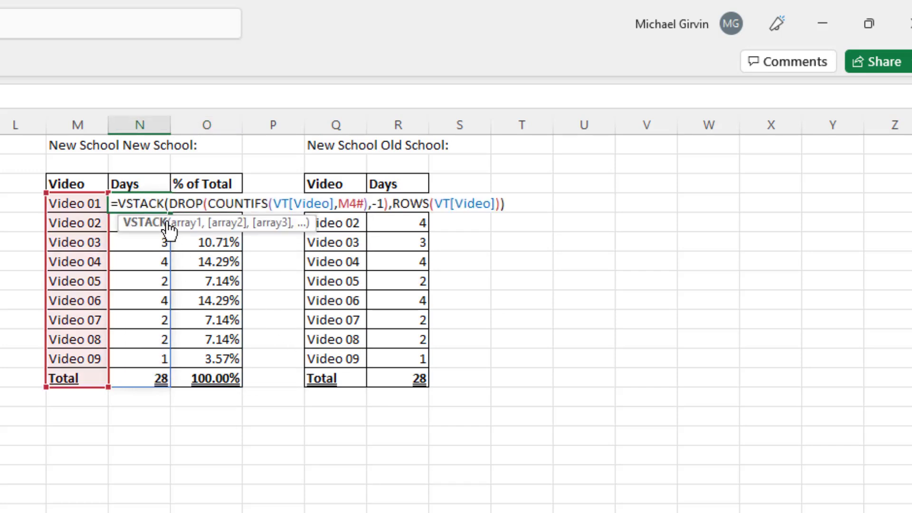
key(Escape)
double_click(86, 203)
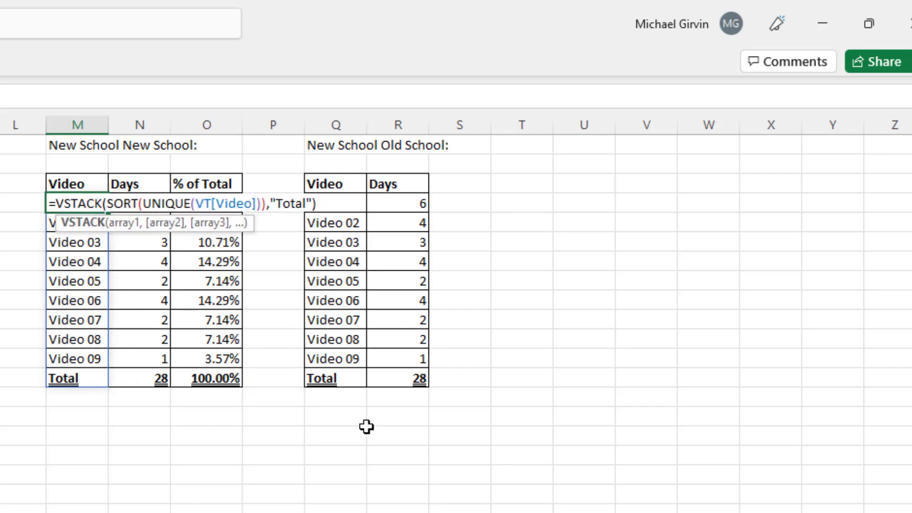